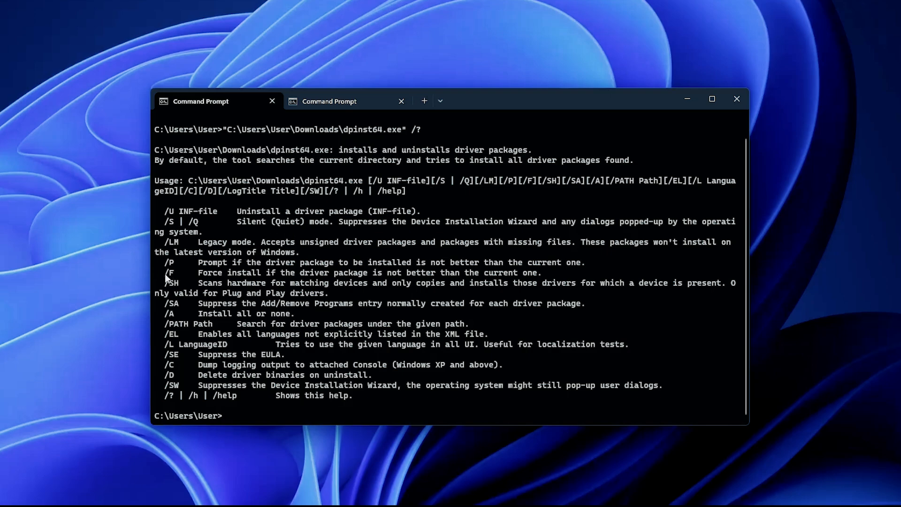
- Examine the dpinst64.exe help output for the /F force-install, /LM legacy-mode and /S silent options
left_click_drag(165, 274, 480, 271)
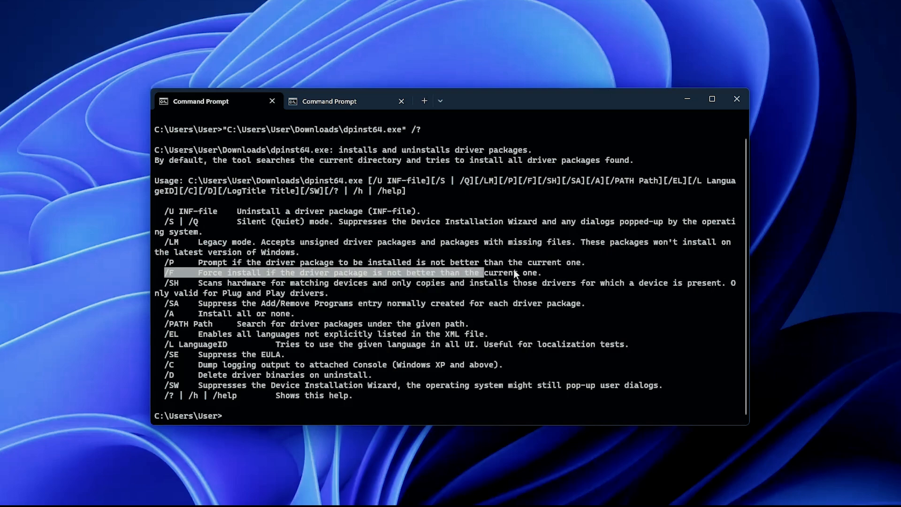
left_click(444, 290)
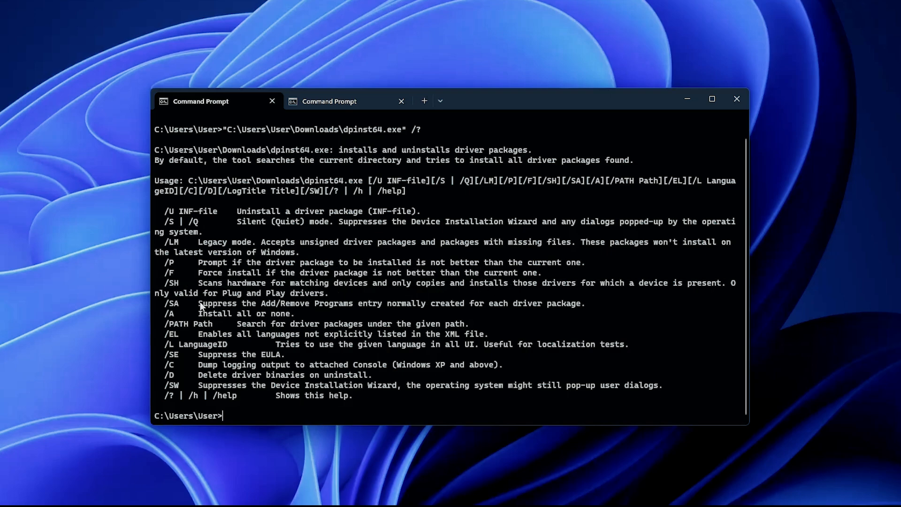
left_click_drag(198, 242, 346, 245)
left_click(345, 242)
left_click_drag(258, 217, 409, 222)
- Examine the PNPUtil help for the /add-driver syntax, including its filename.inf argument and /install option
left_click(351, 106)
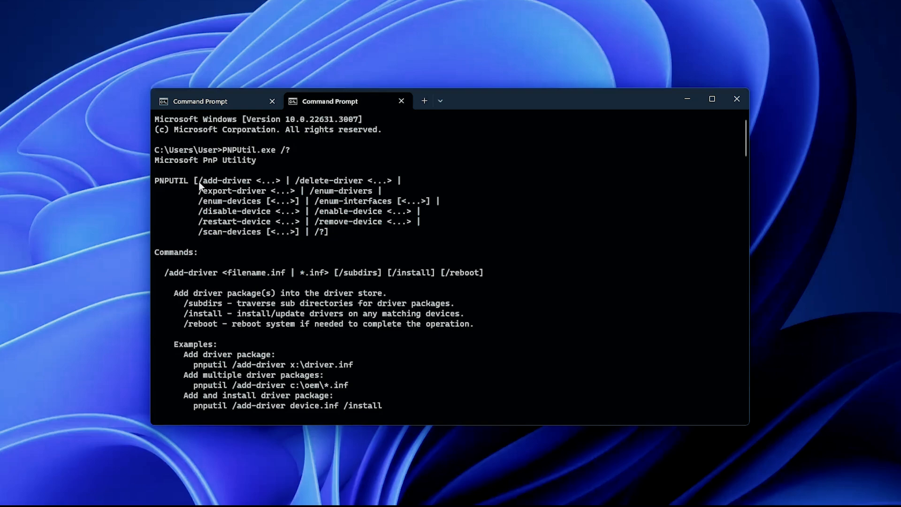
left_click_drag(199, 182, 233, 182)
scroll(262, 250, "down", 1)
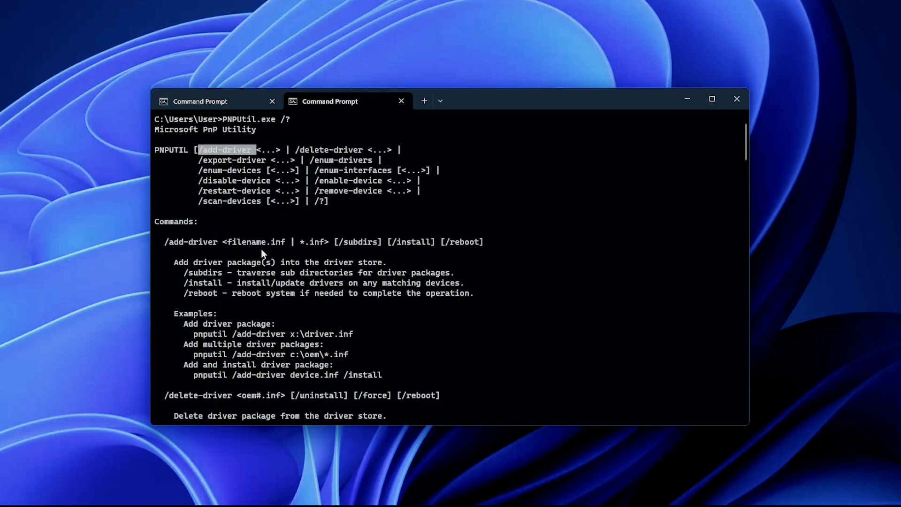
left_click_drag(224, 241, 268, 241)
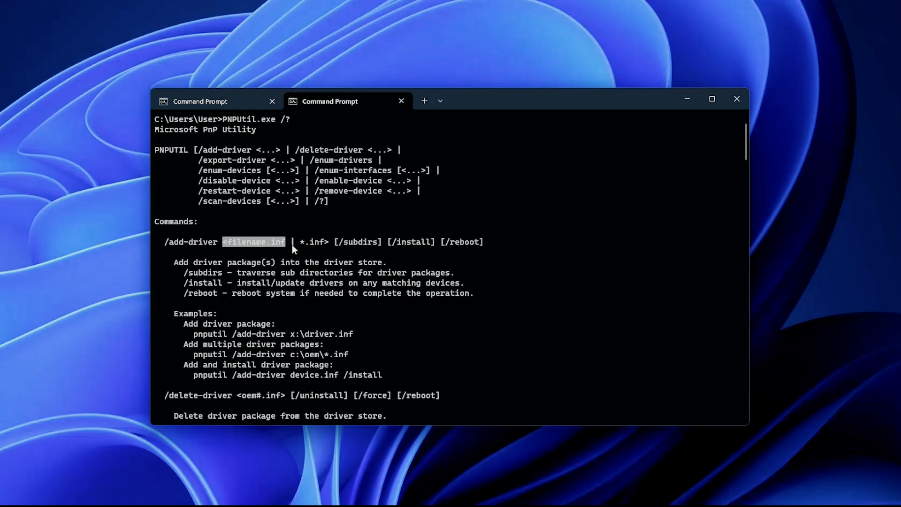
left_click(395, 242)
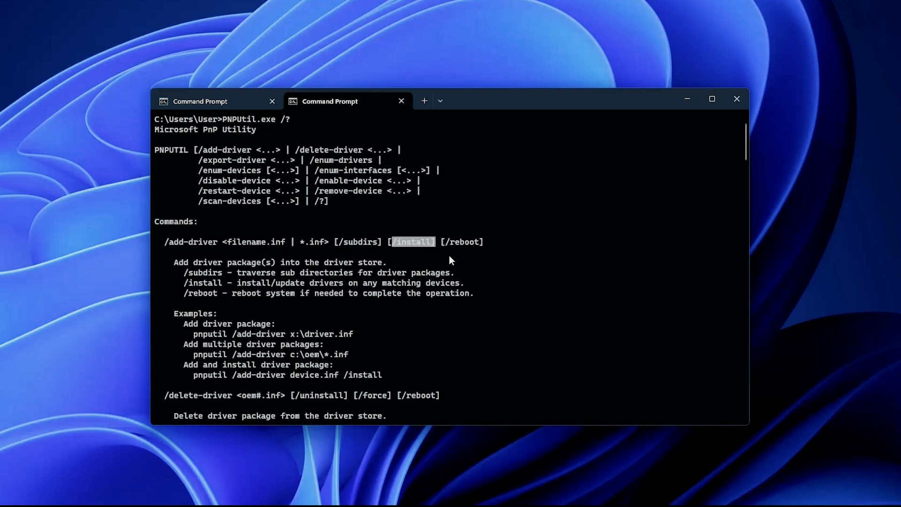
scroll(402, 269, "down", 1)
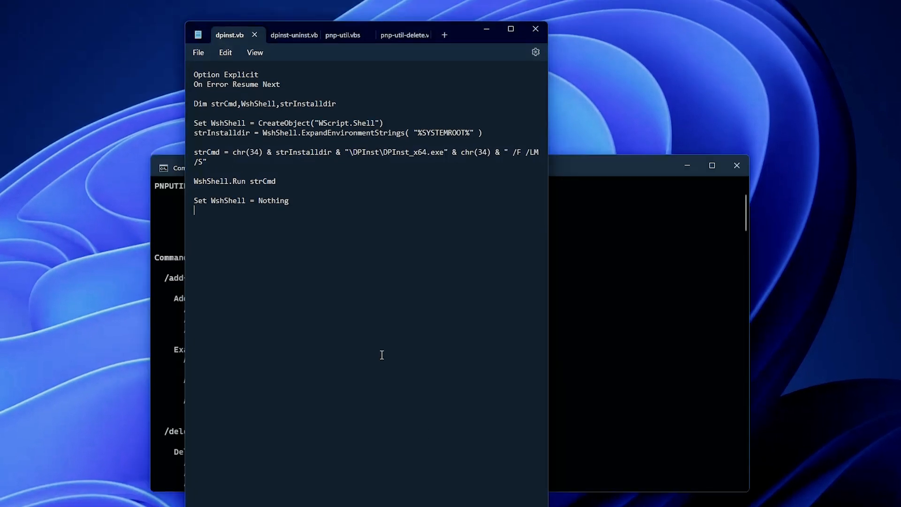
- Review the strCmd line in dpinst.vbs, checking the executable path and its /F /LM /S switches
left_click(683, 159)
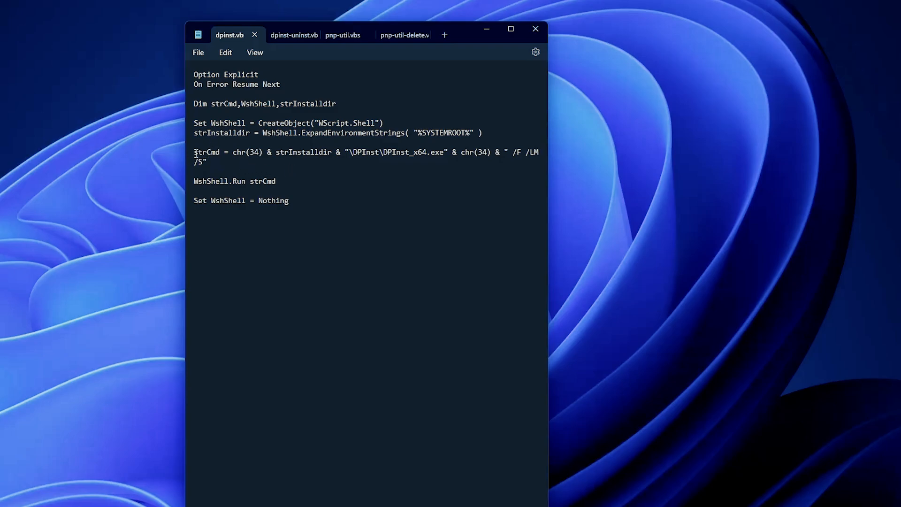
left_click_drag(196, 153, 449, 153)
left_click_drag(507, 153, 535, 155)
left_click(479, 186)
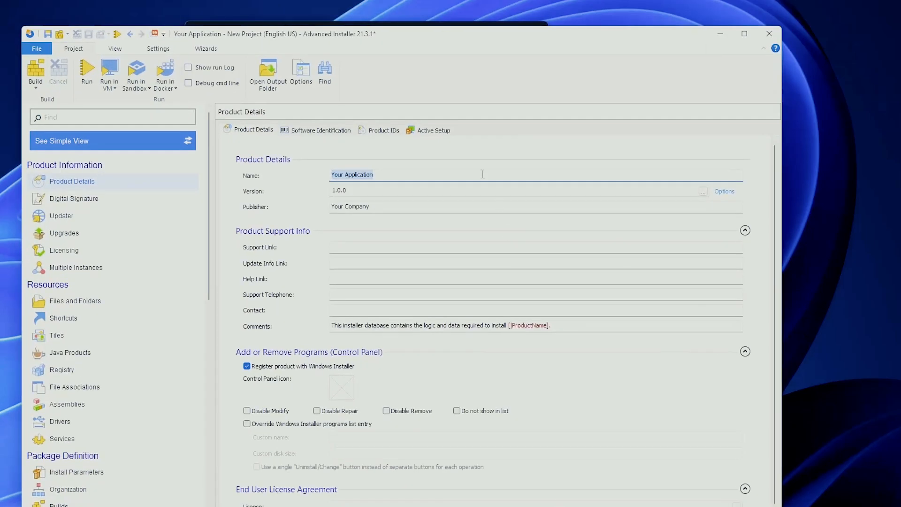
- Show the Files and Folders resources in Advanced Installer and inspect dpinst64.exe in the DPInst folder under Windows
left_click(98, 304)
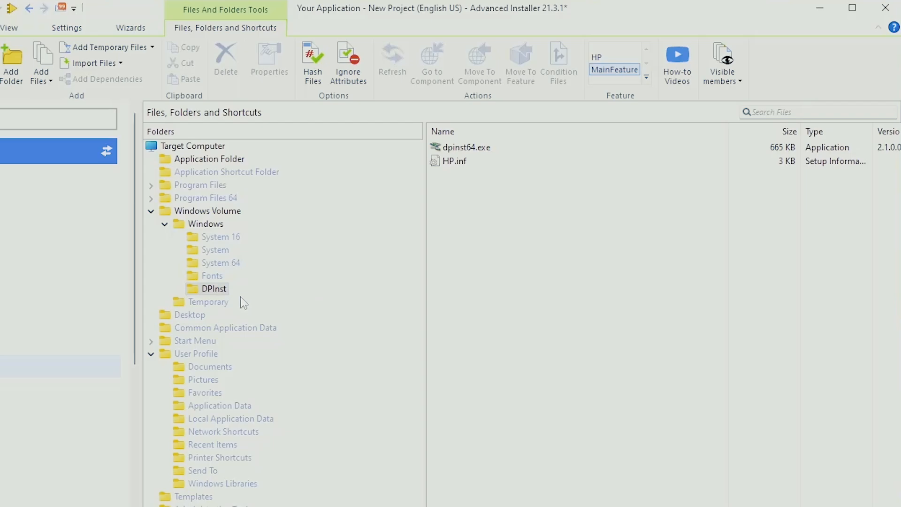
left_click(480, 151)
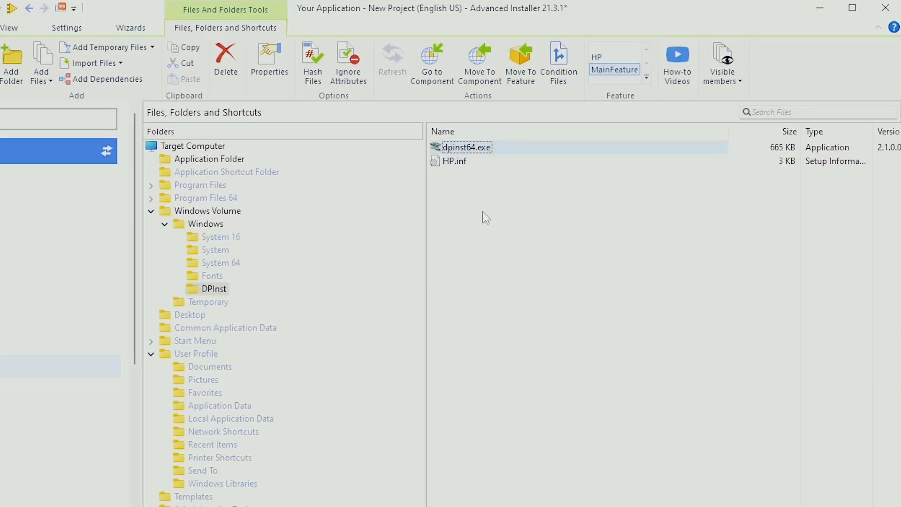
left_click_drag(454, 14, 494, 22)
- Switch to Notepad and check the strInstalldir variable and the DPInst folder and executable path in dpinst.vbs
left_click(471, 2)
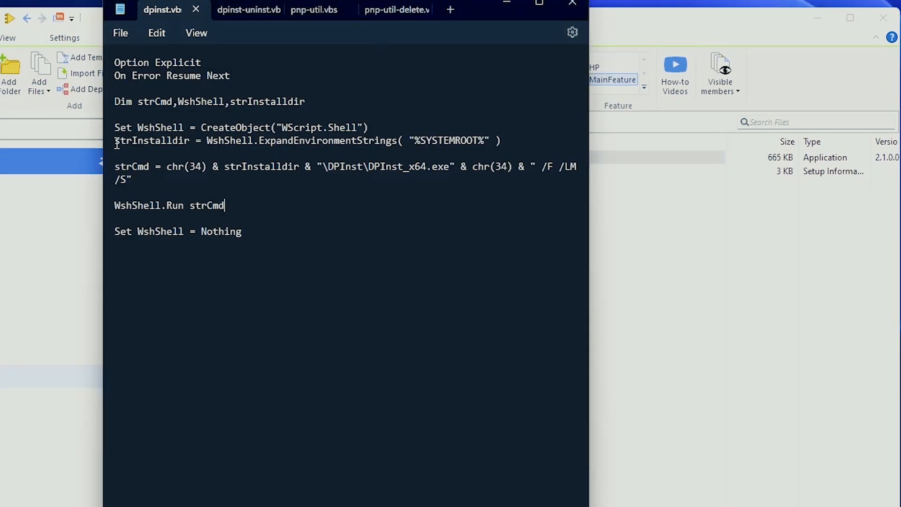
left_click_drag(185, 138, 190, 141)
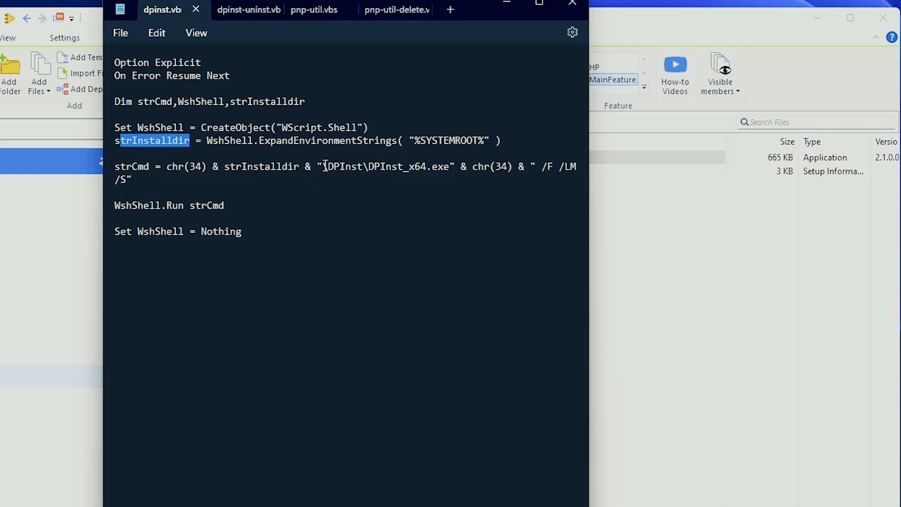
left_click_drag(327, 167, 339, 167)
left_click(371, 169)
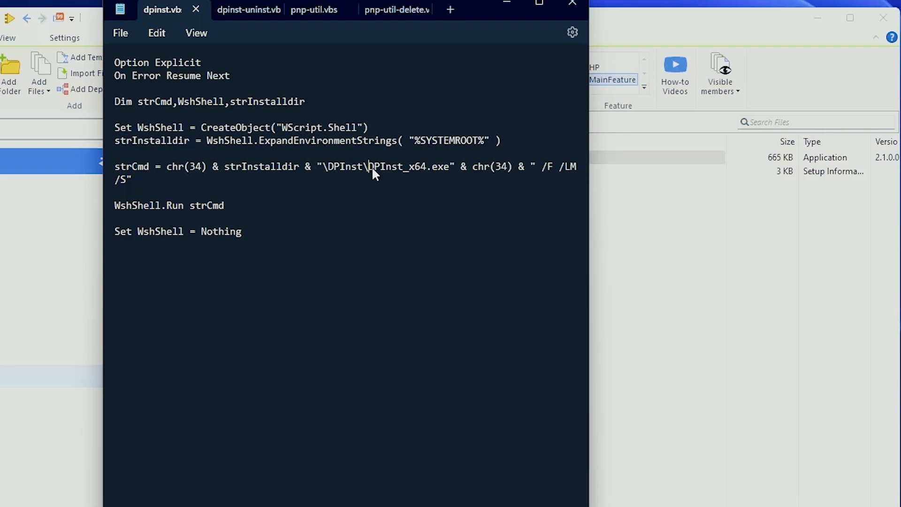
left_click(447, 169)
- Return to Advanced Installer and inspect the HP.inf and dpinst64.exe entries in the DPInst folder
left_click(779, 223)
left_click(458, 176)
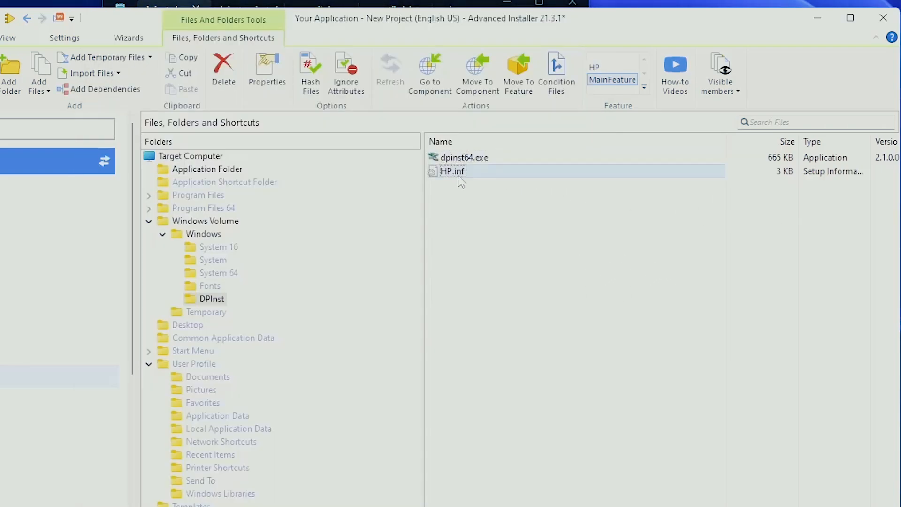
left_click(466, 162)
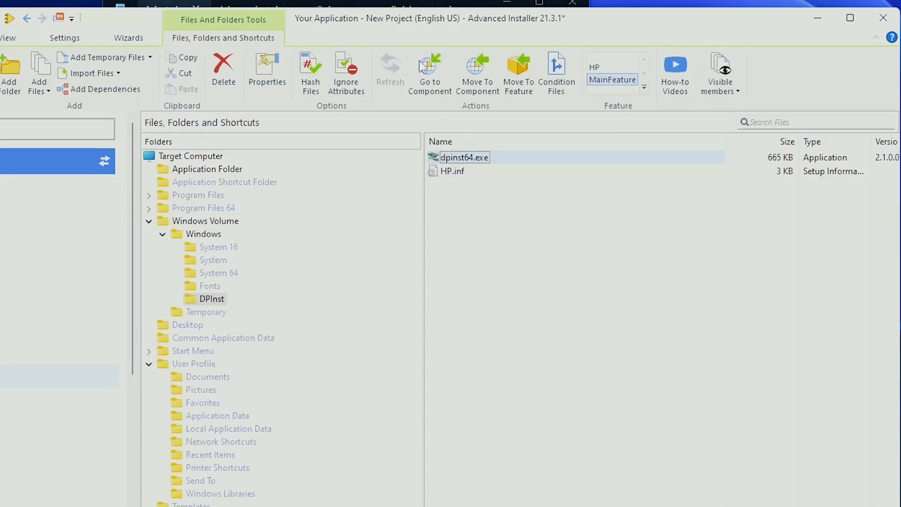
- Review the uninstall script dpinst-uninst.vbs, checking the DPInst path and the /S and /U switches in its command line
left_click(246, 6)
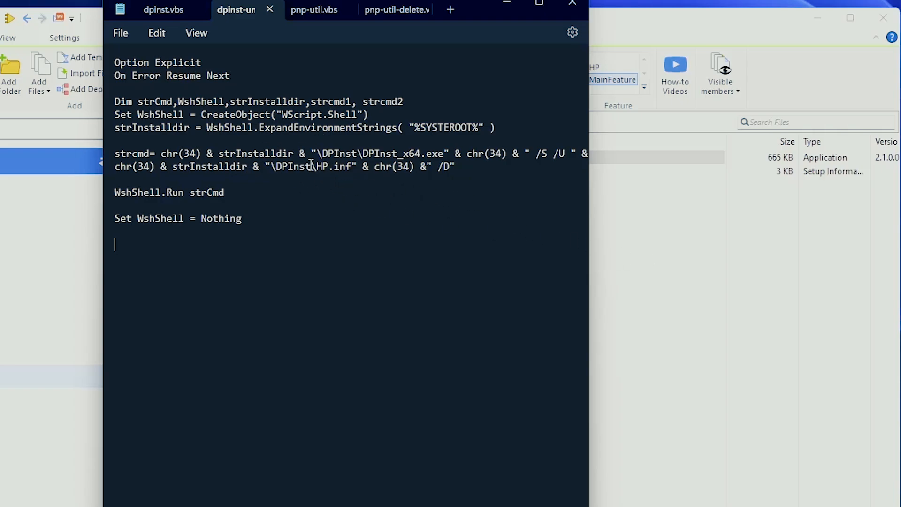
left_click_drag(247, 153, 339, 153)
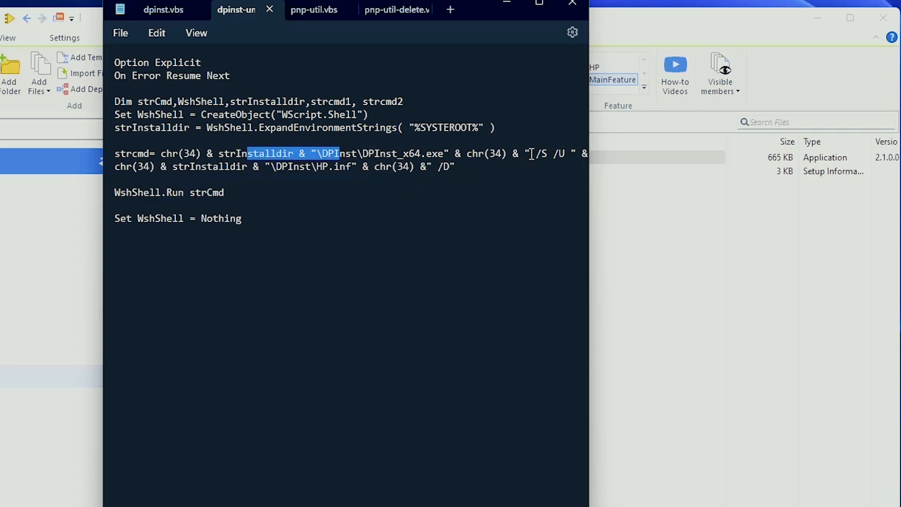
left_click_drag(536, 154, 543, 154)
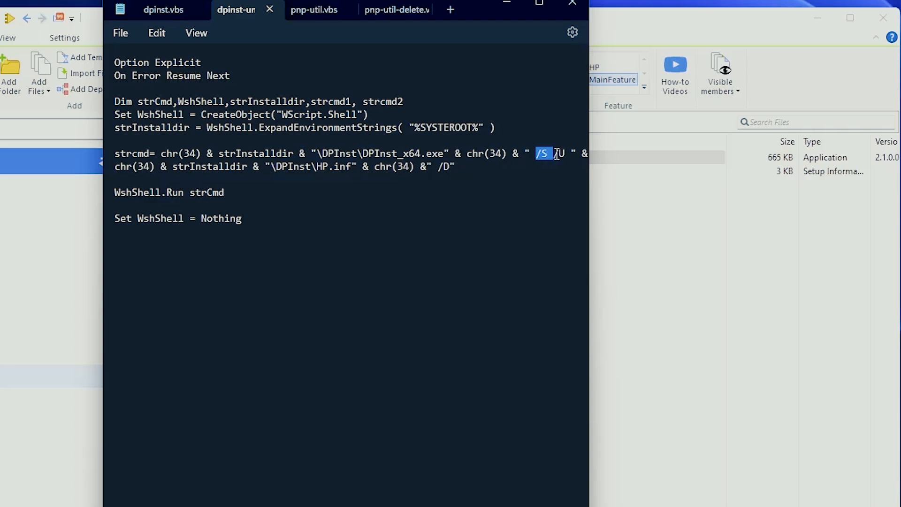
left_click(556, 154)
- Switch to Command Prompt and look up the /U INF-file uninstall option in the dpinst64.exe help
left_click(333, 506)
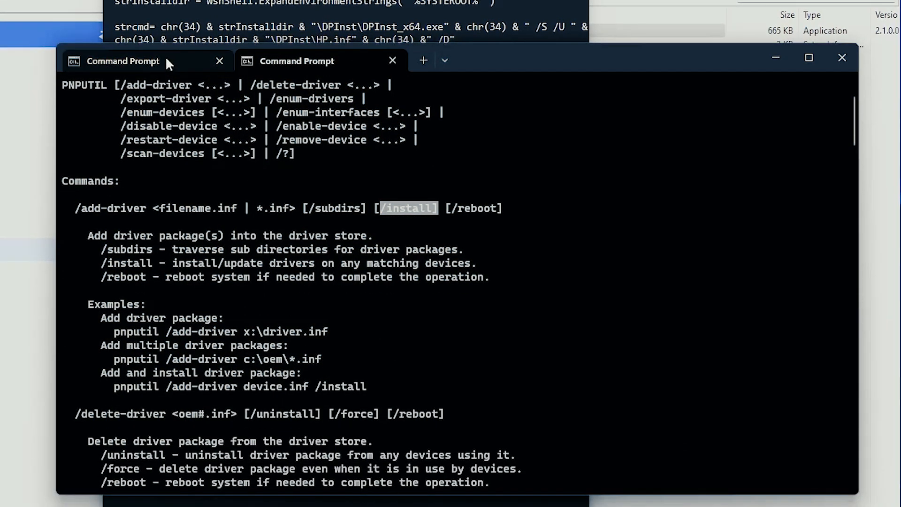
left_click(167, 63)
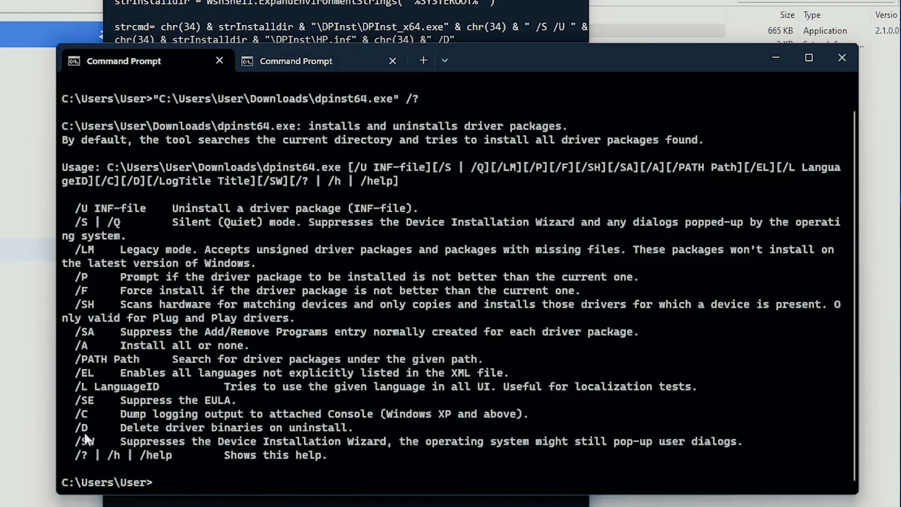
mouse_move(77, 207)
left_mouse_down()
mouse_move(330, 216)
mouse_move(442, 202)
mouse_move(275, 195)
mouse_move(79, 208)
left_mouse_up()
left_click(419, 203)
left_click(89, 207)
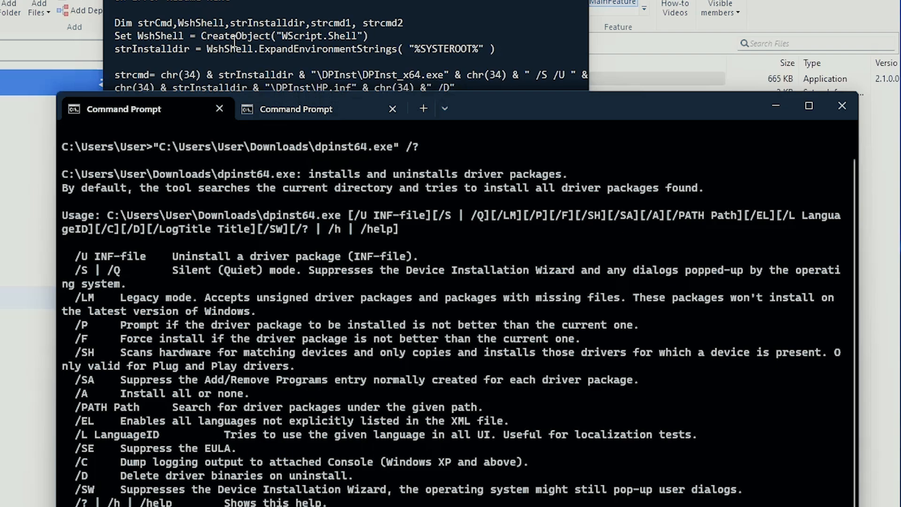
- Compare the HP.inf path and /D switch in the uninstall script with the /D description in the dpinst64.exe help
left_click(236, 133)
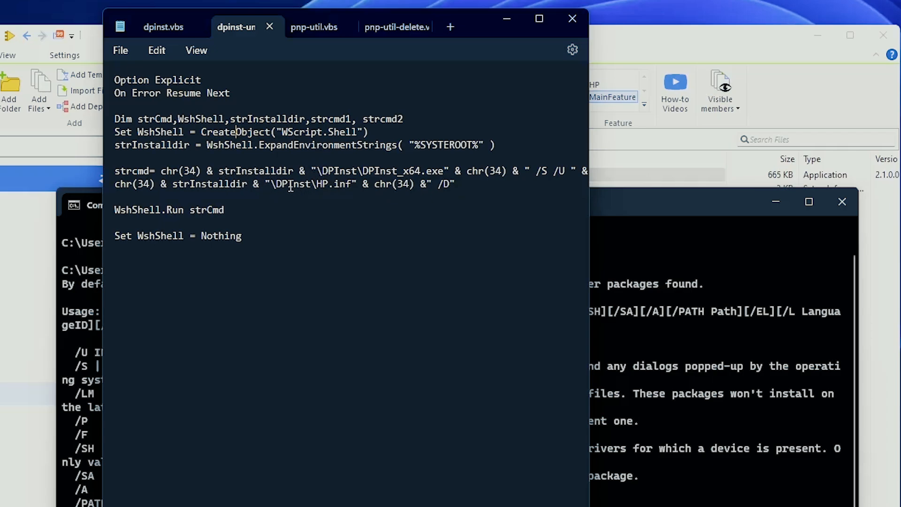
left_click(630, 289)
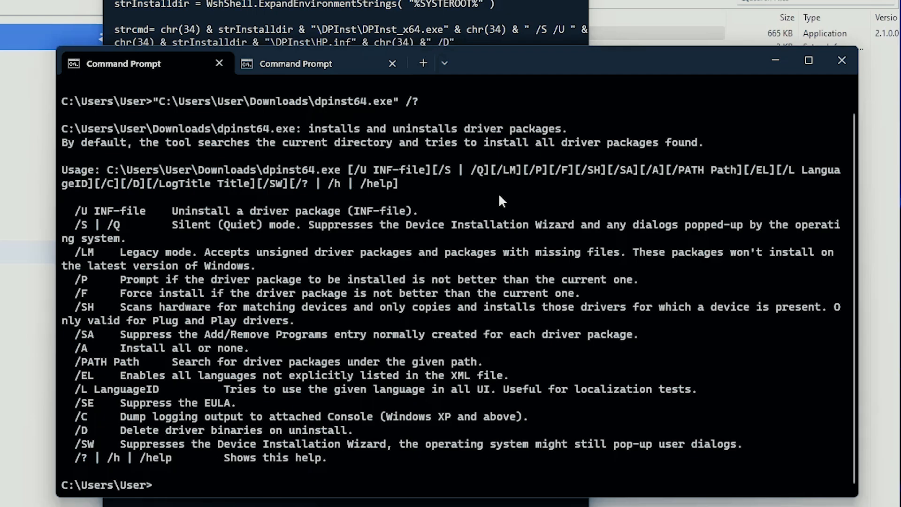
left_click_drag(162, 429, 355, 431)
key("ctrl+c")
left_click(773, 61)
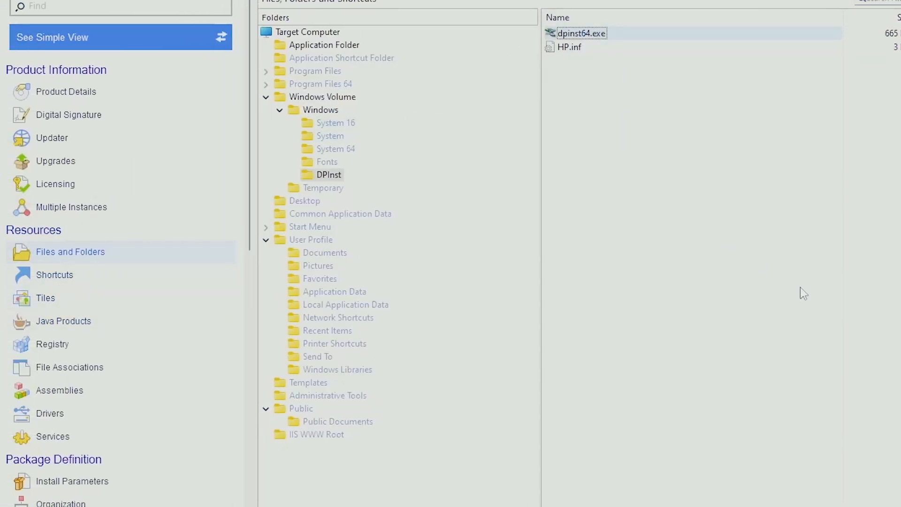
- Add a Launch attached file custom action to the installation sequence, using dpinst.vbs from the Desktop
scroll(167, 284, "down", 10)
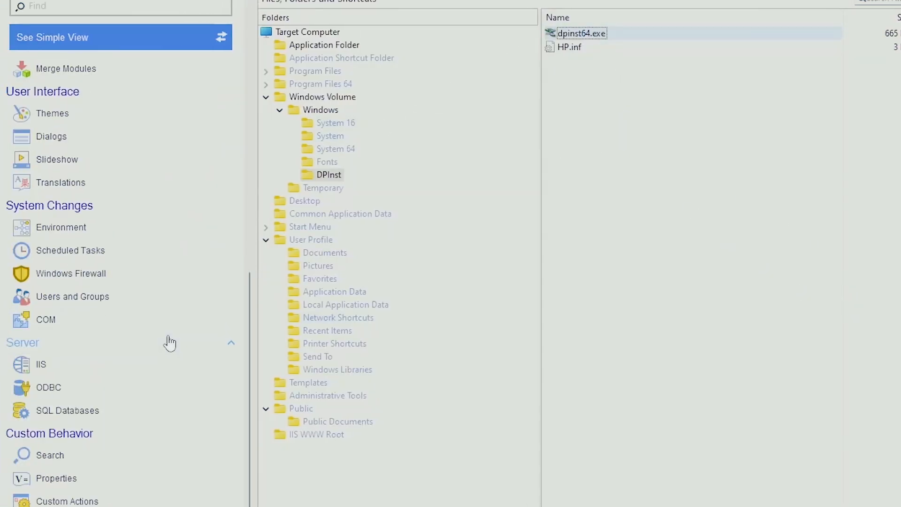
scroll(170, 344, "up", 10)
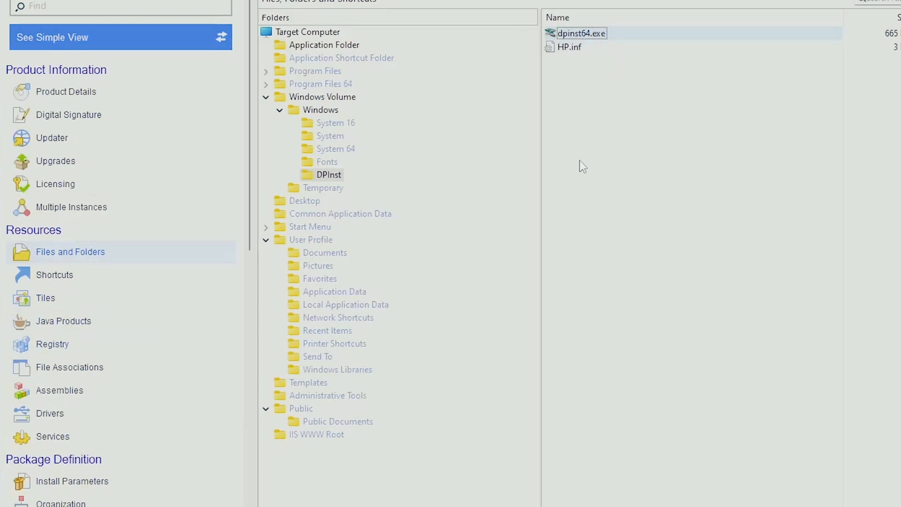
scroll(87, 351, "down", 10)
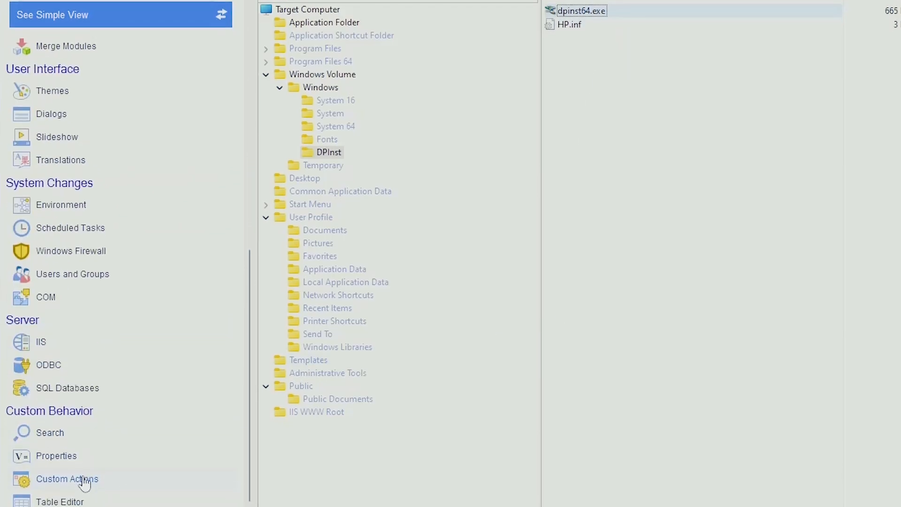
left_click(84, 480)
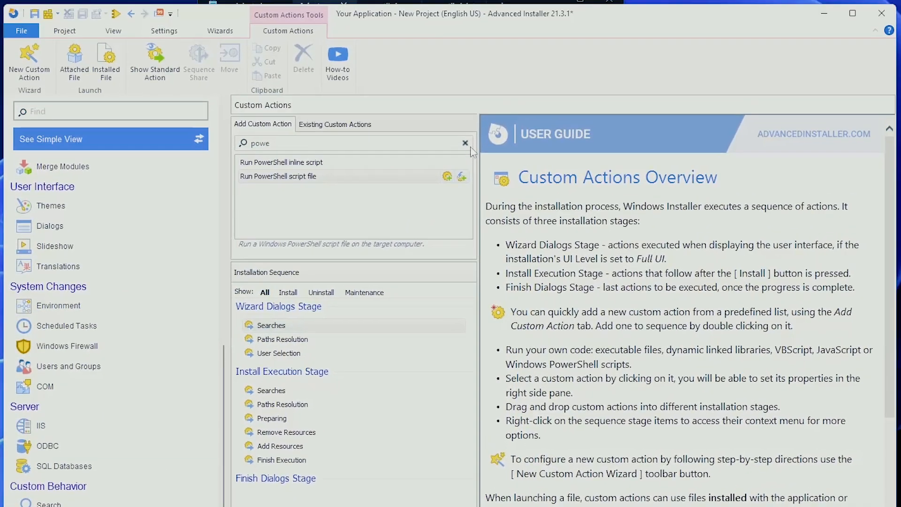
left_click(466, 143)
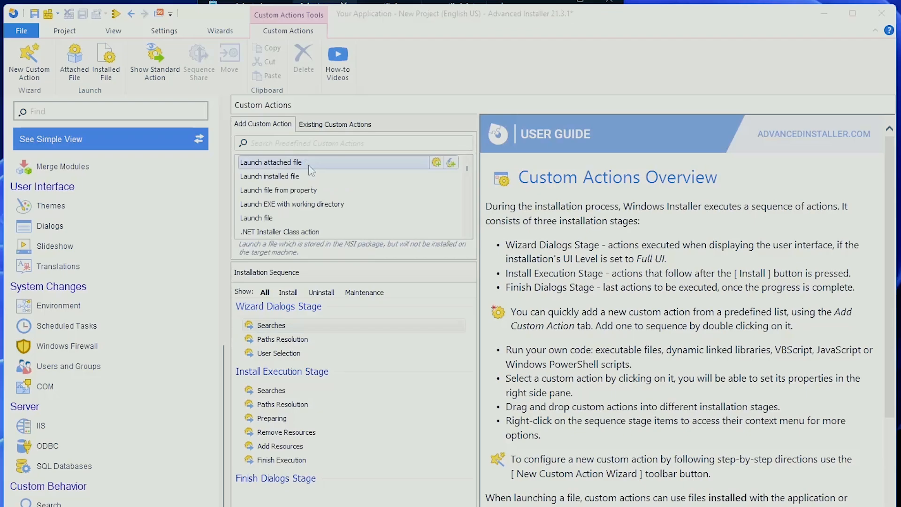
double_click(309, 167)
left_click(243, 186)
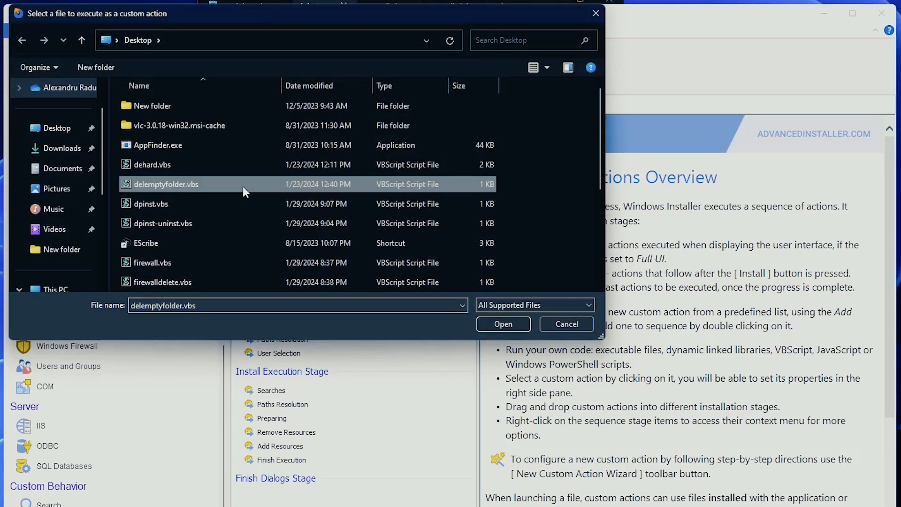
double_click(159, 205)
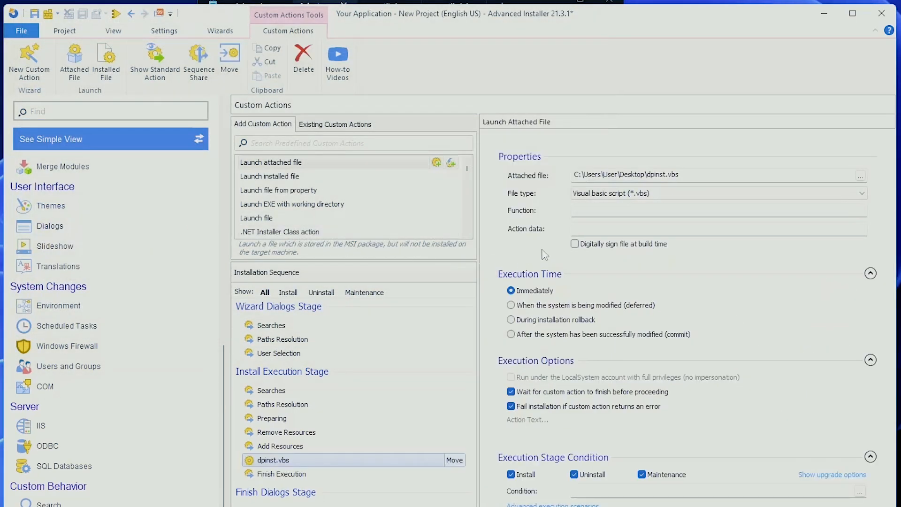
- Set the dpinst.vbs action to run deferred under the LocalSystem account with full privileges, and only during Install, not Uninstall or Maintenance
left_click(553, 306)
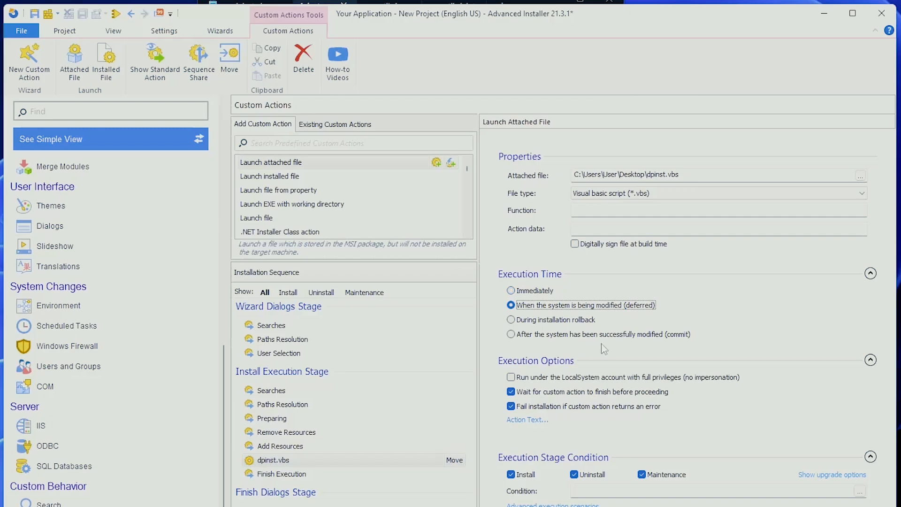
left_click(514, 378)
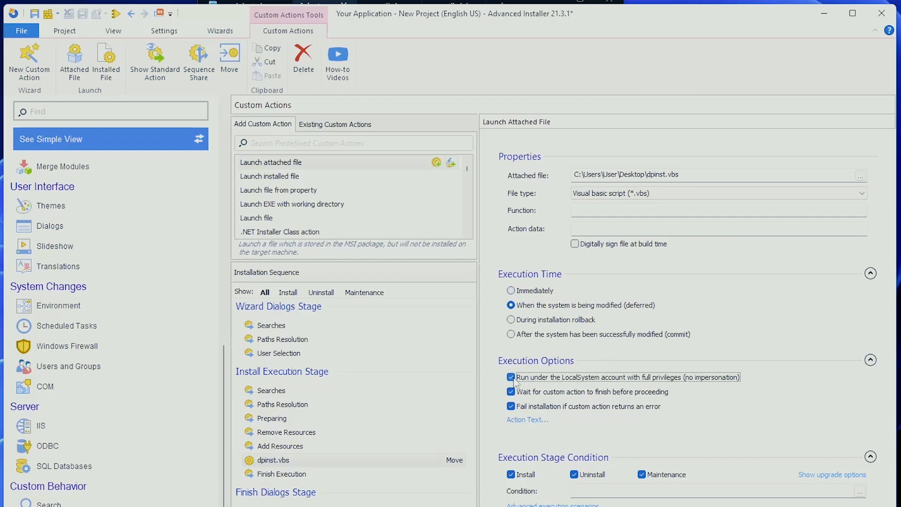
left_click(589, 476)
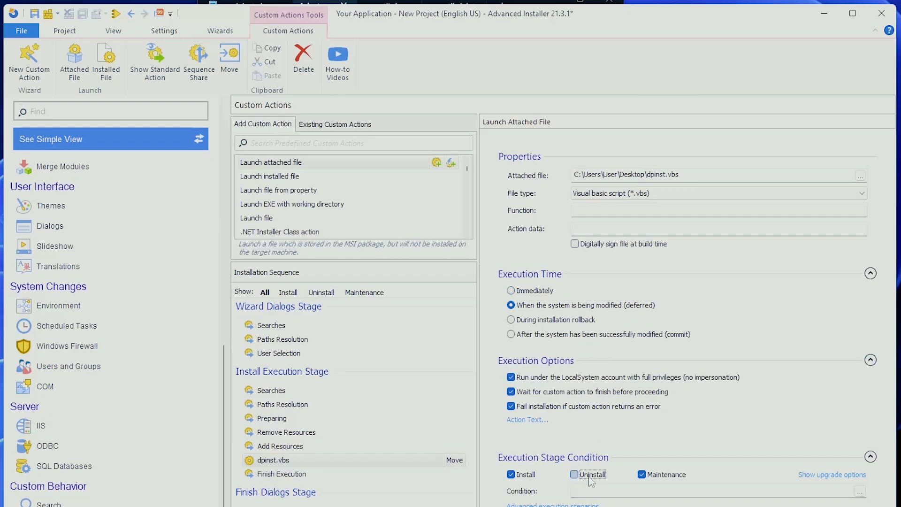
left_click(641, 476)
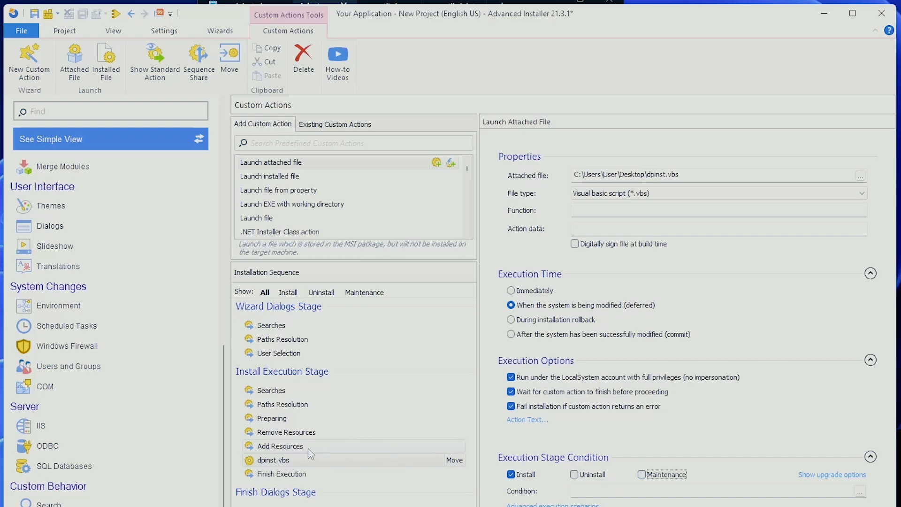
- Add another Launch attached file custom action to the installation sequence, using dpinst-uninst.vbs from the Desktop
left_click(406, 167)
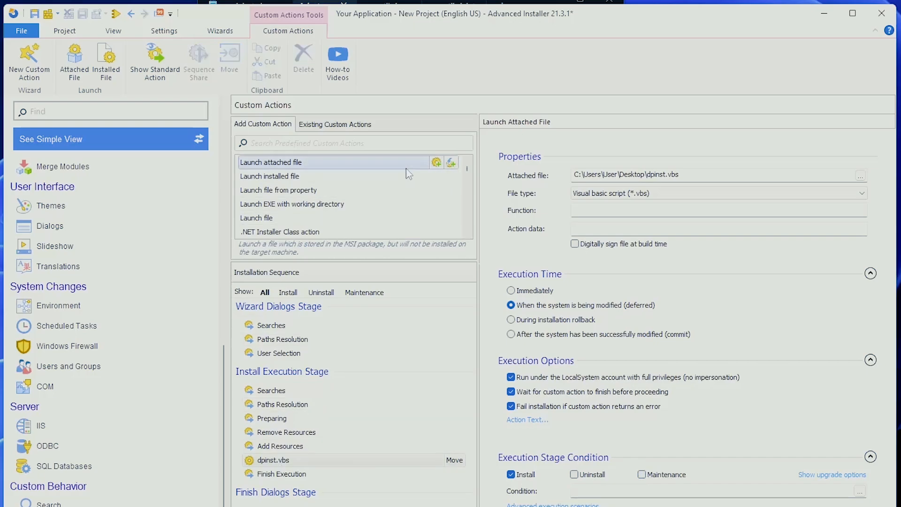
double_click(406, 168)
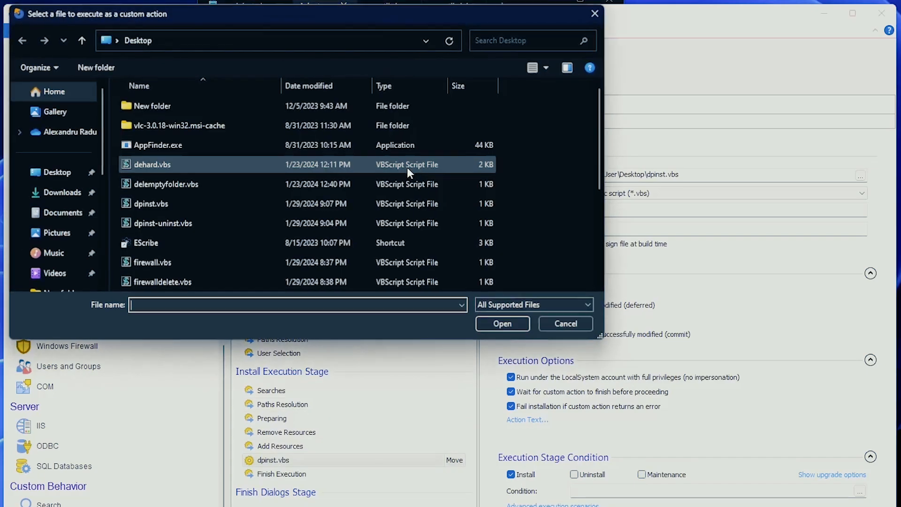
double_click(193, 224)
- Set the dpinst-uninst.vbs action to run deferred under the LocalSystem account with full privileges, and only during Uninstall
left_click(533, 306)
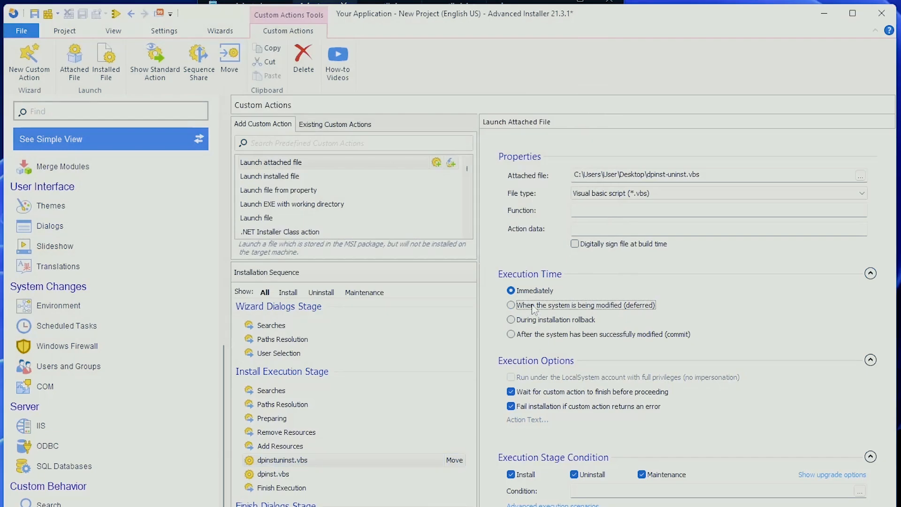
left_click(523, 381)
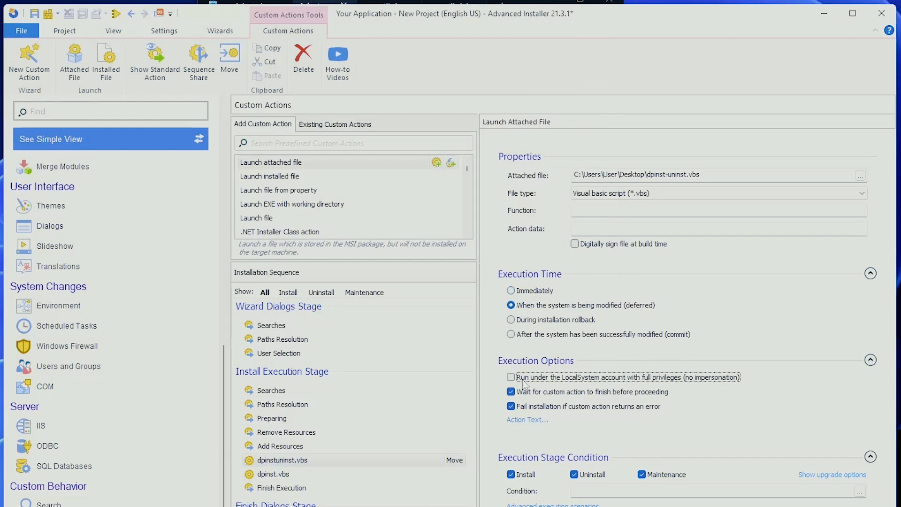
left_click(525, 476)
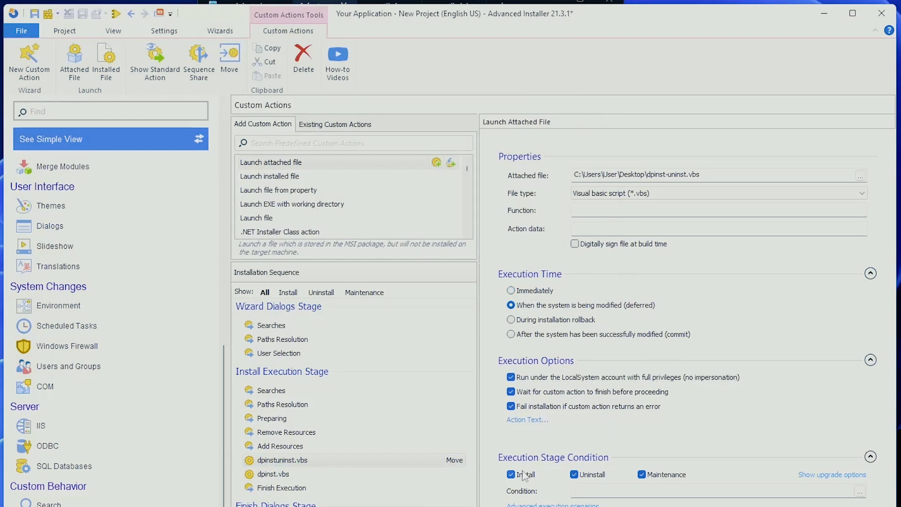
left_click(641, 476)
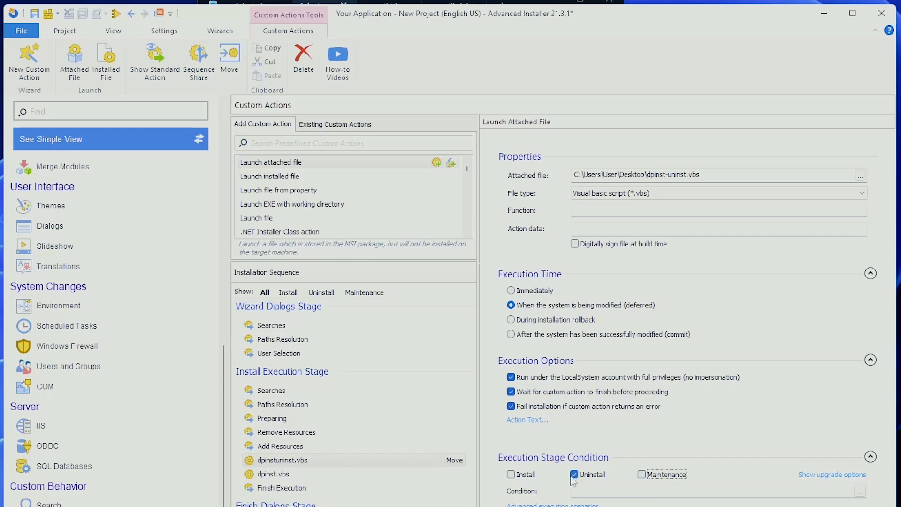
- Switch to Notepad and review pnp-util.vbs, checking the pnputil.exe /add-driver switch and the HP.inf path in its command line
key("alt+Tab")
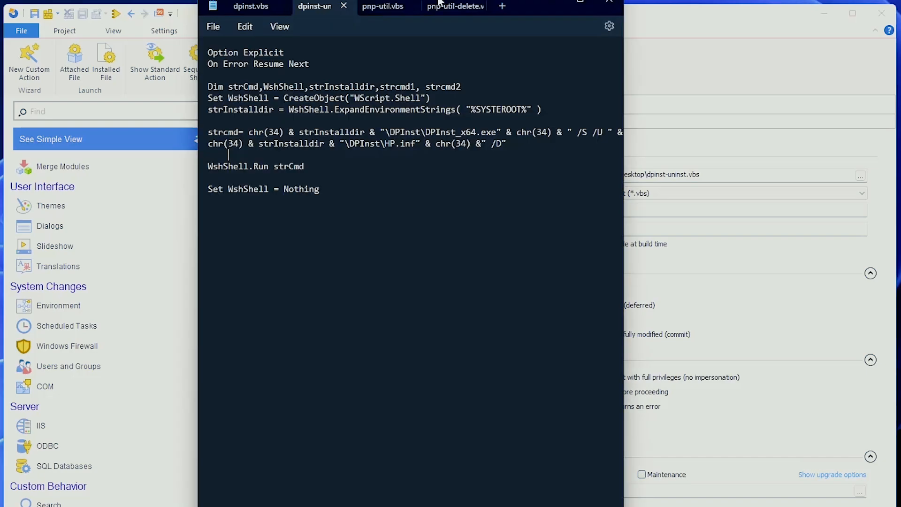
left_click(388, 7)
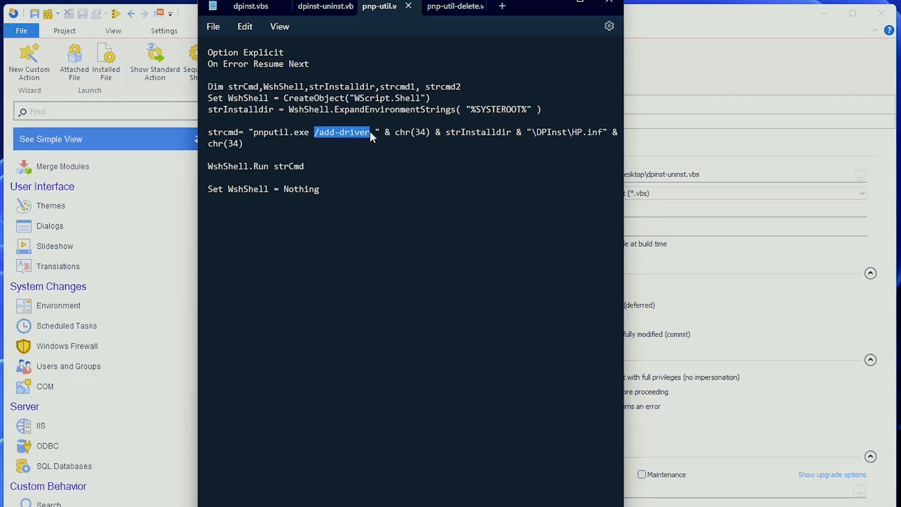
left_click_drag(446, 133, 506, 134)
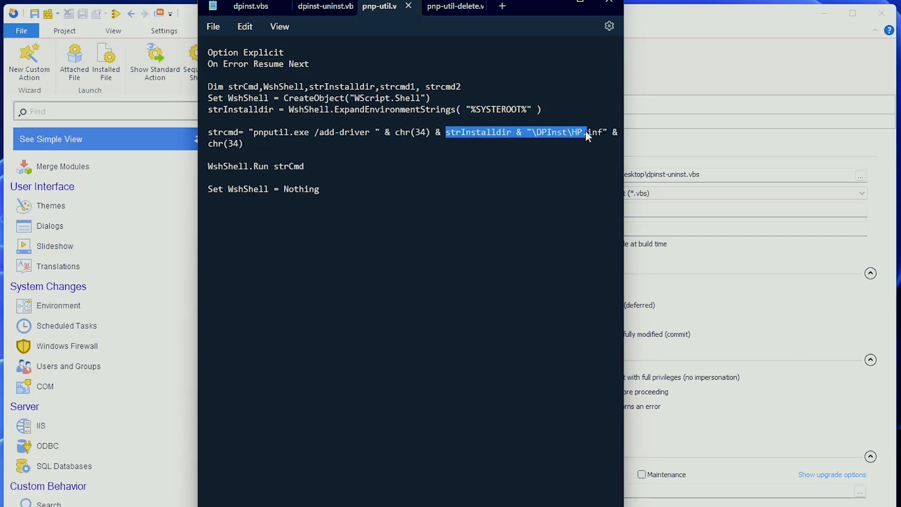
left_click(377, 160)
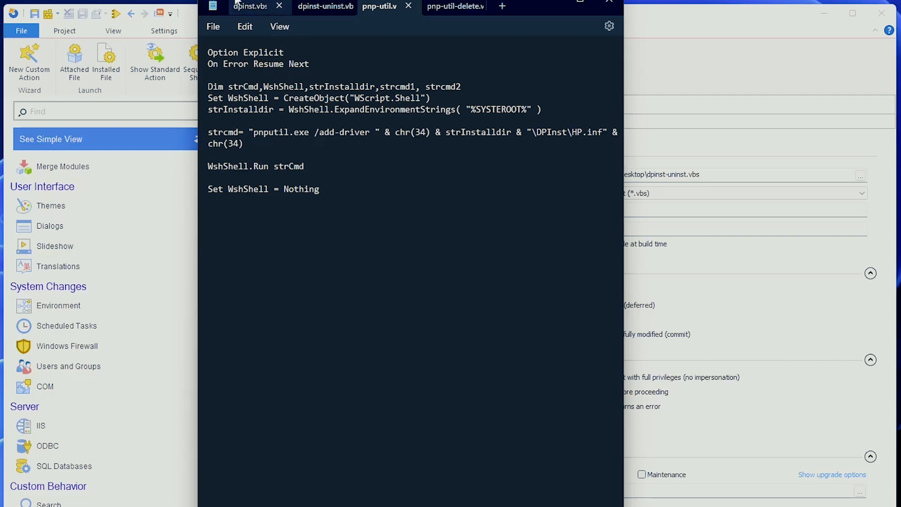
- Compare the DPInst_x64.exe path in dpinst.vbs with the HP.inf path passed to PnPUtil in pnp-util.vbs
left_click(249, 6)
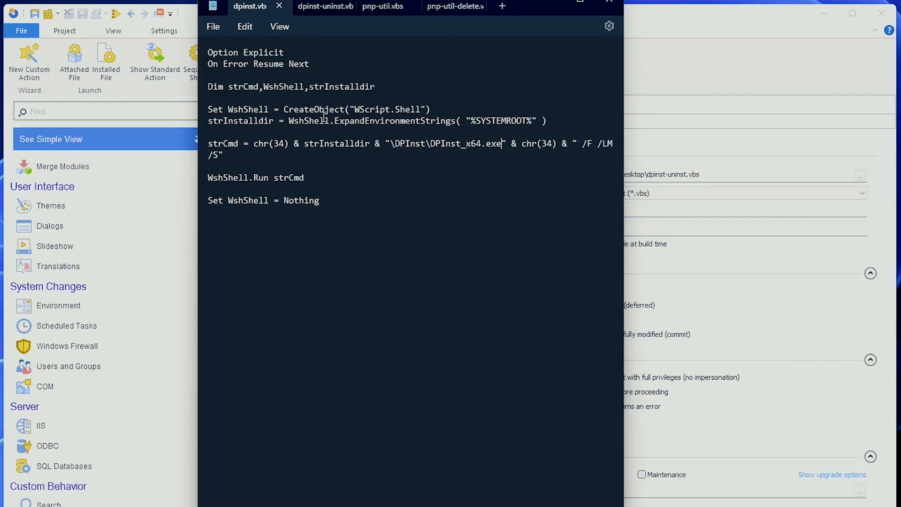
left_click_drag(350, 143, 478, 145)
left_click(491, 144)
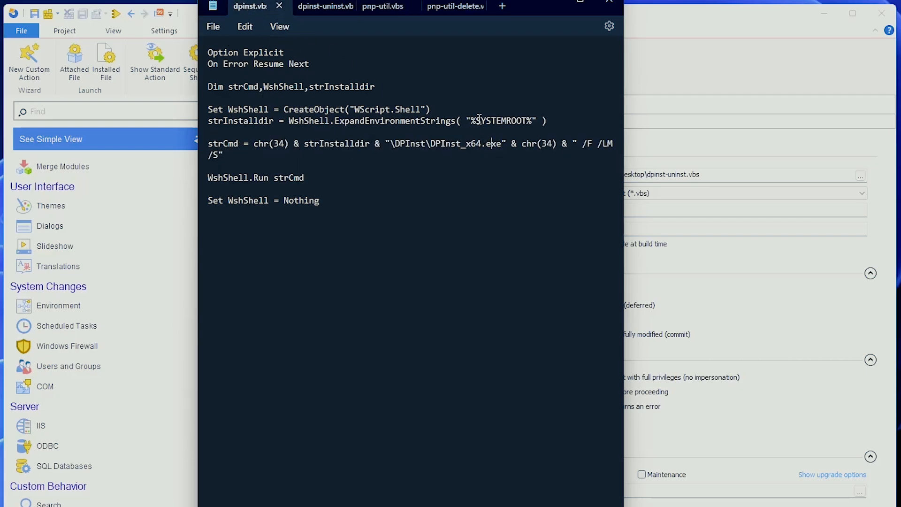
left_click(381, 6)
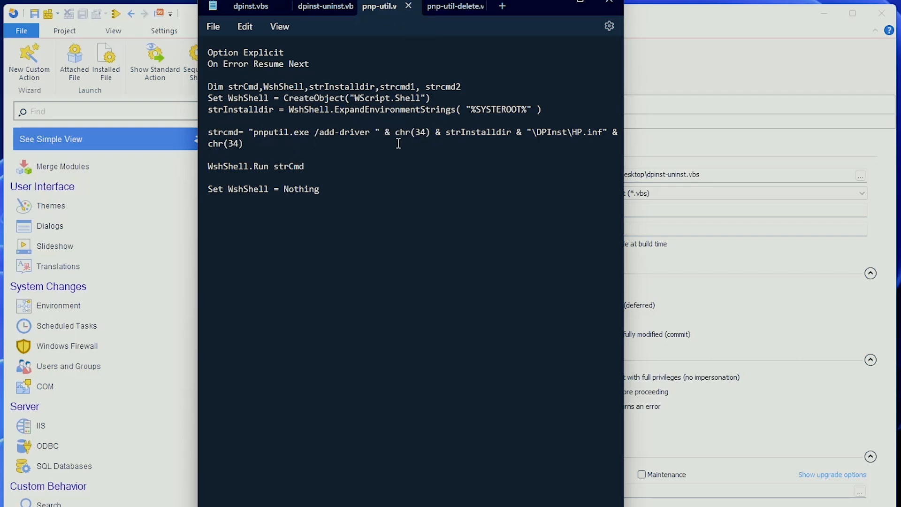
left_click_drag(466, 135, 581, 136)
left_click(582, 137)
- Check the /delete-driver switch in pnp-util-delete.vbs against the PnPUtil help in Command Prompt, including its oem#.inf argument
left_click(457, 8)
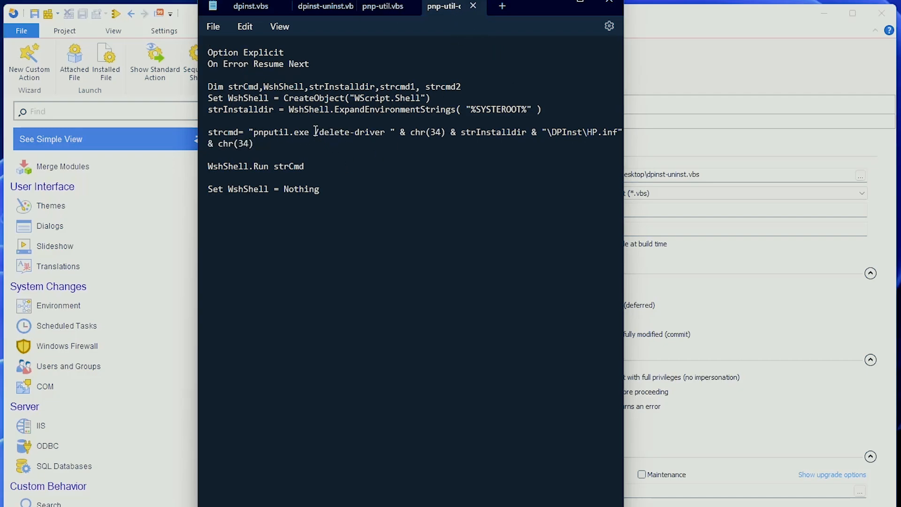
key("alt+Tab")
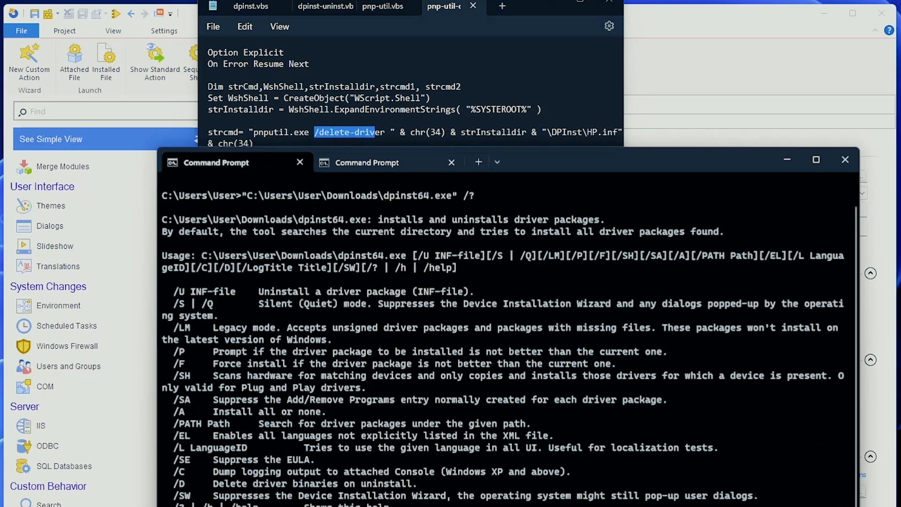
left_click(370, 166)
scroll(279, 313, "up", 1)
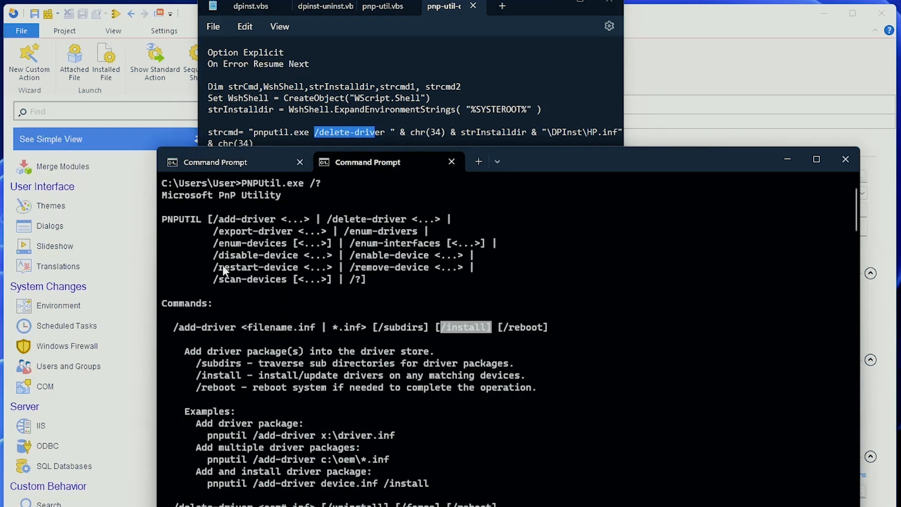
left_click_drag(328, 219, 405, 222)
scroll(192, 352, "down", 5)
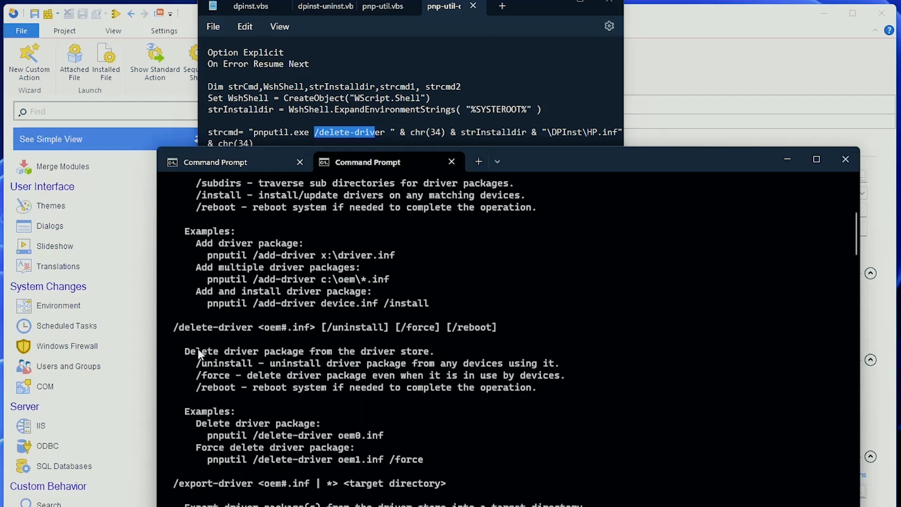
left_click_drag(177, 328, 257, 328)
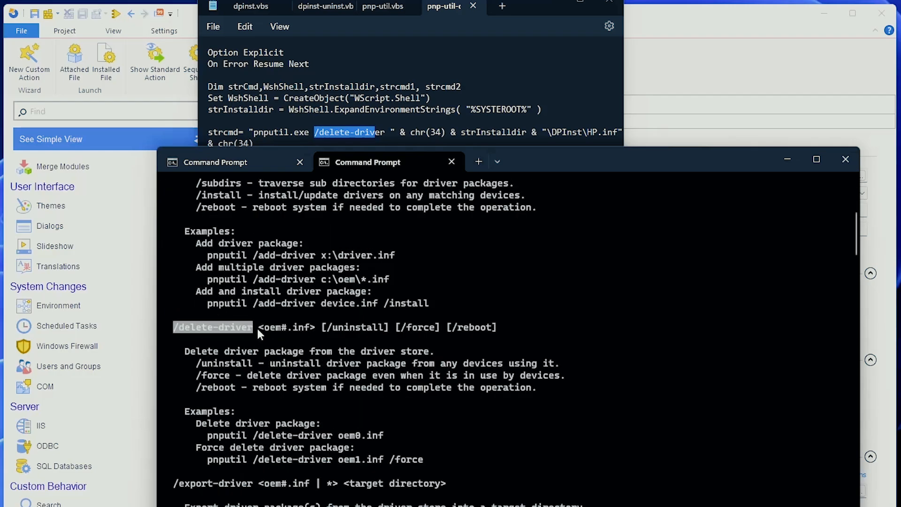
right_click(258, 328)
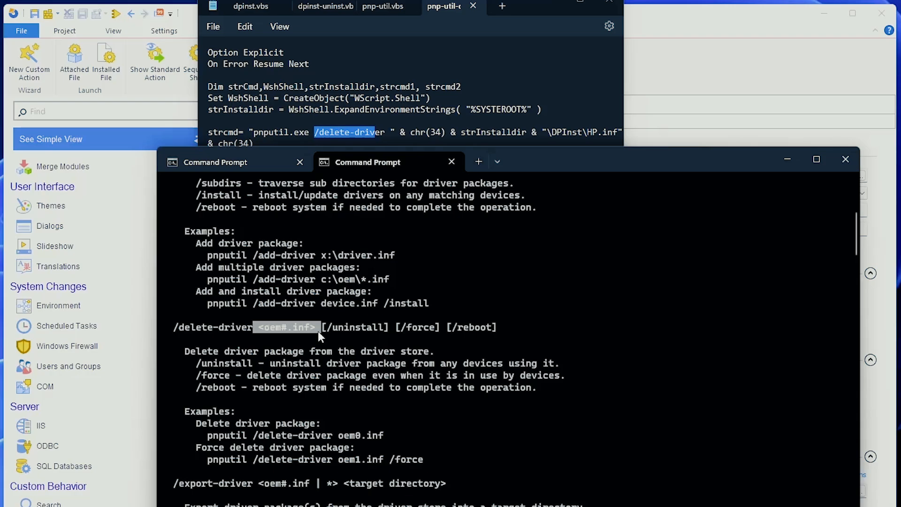
left_click(500, 99)
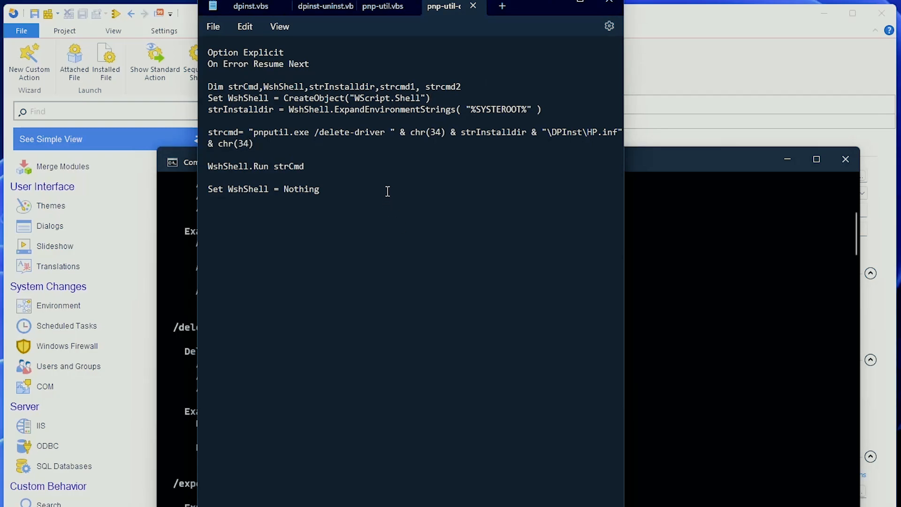
- Switch to Advanced Installer and review the settings of the dpinst.vbs and dpinst-uninst.vbs custom actions
left_click(682, 36)
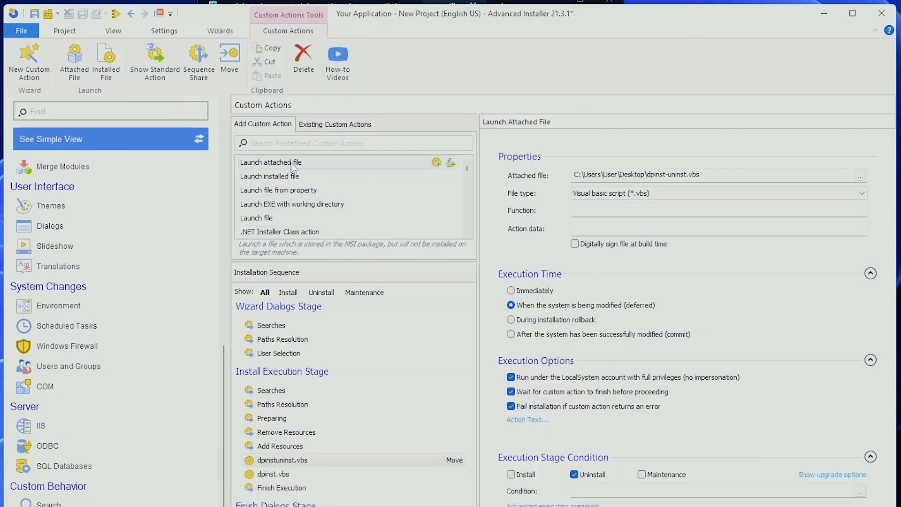
left_click(307, 474)
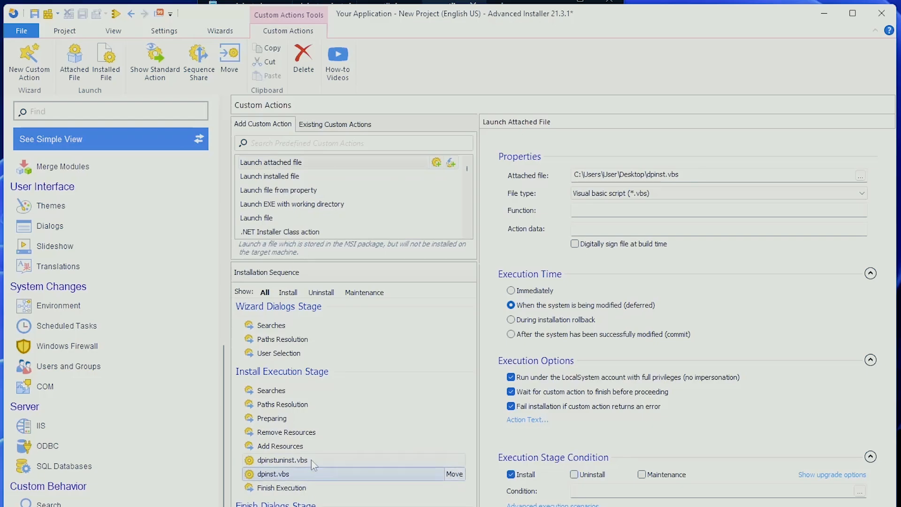
left_click(314, 461)
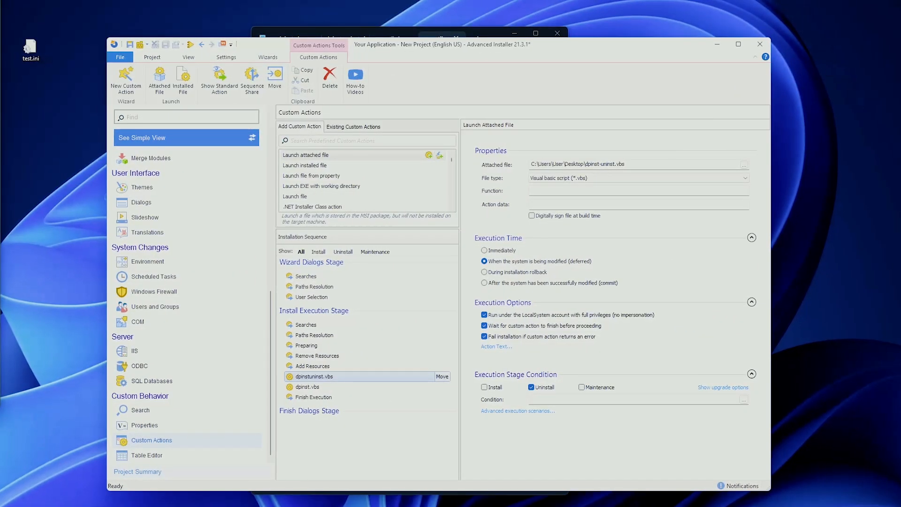
- Switch to Windows PowerShell ISE and review pnp-util.ps1, checking the DriverPath variable and the PNPUtil.exe /add-driver /install loop over INF files
key("alt+Tab")
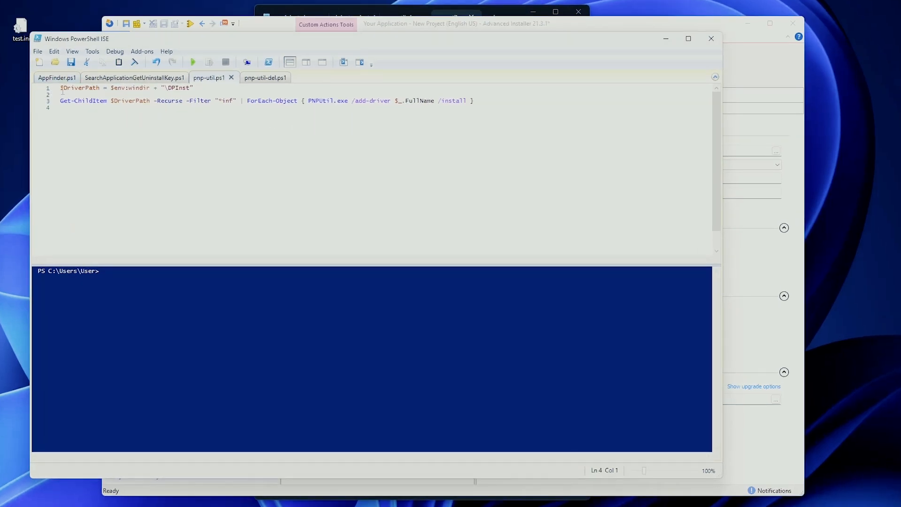
left_click_drag(62, 88, 221, 86)
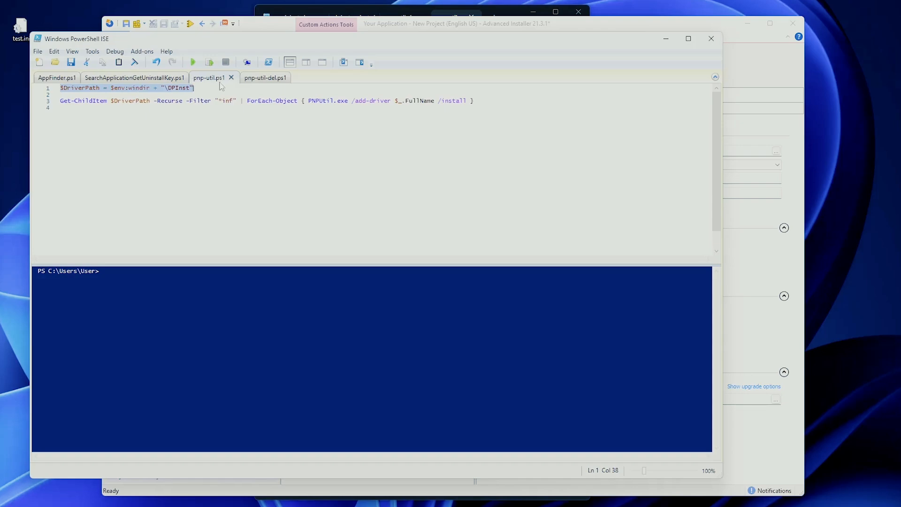
left_click(211, 93)
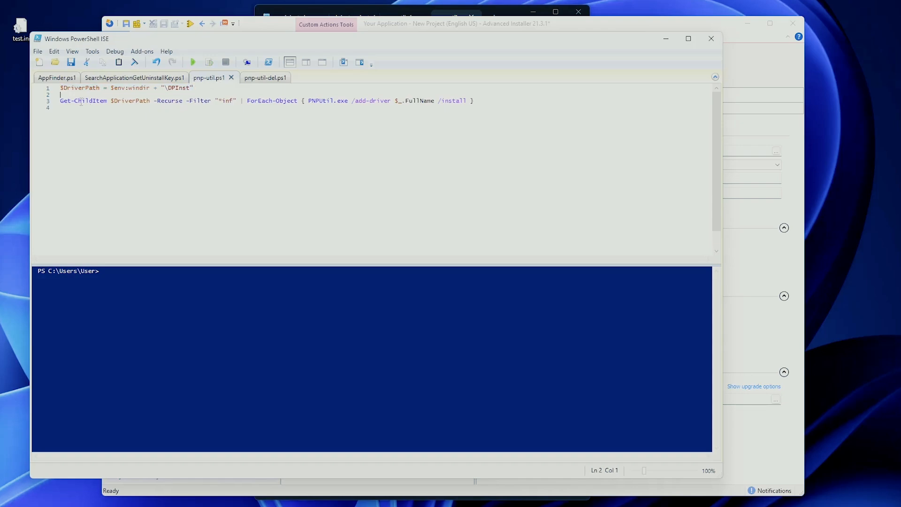
left_click_drag(64, 102, 110, 88)
left_click(182, 111)
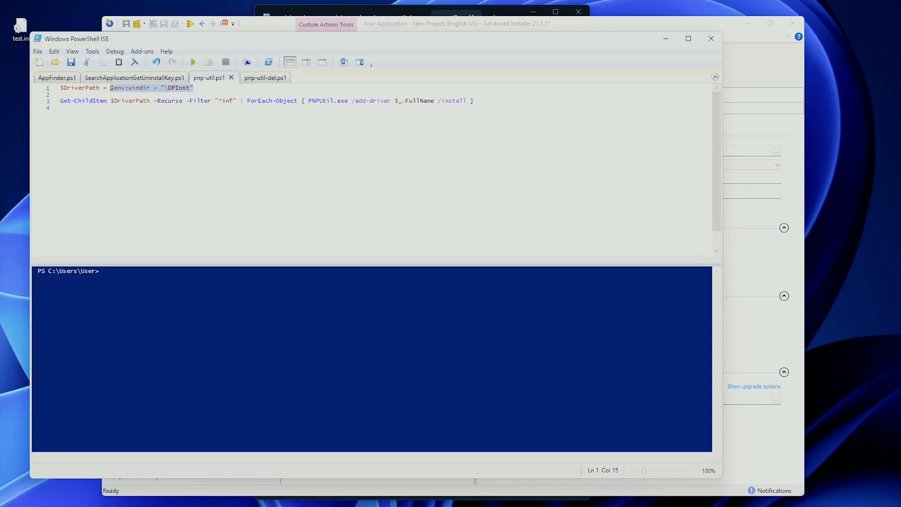
left_click(205, 87)
left_click_drag(310, 100, 467, 103)
left_click(403, 102)
left_click(448, 101)
left_click(458, 116)
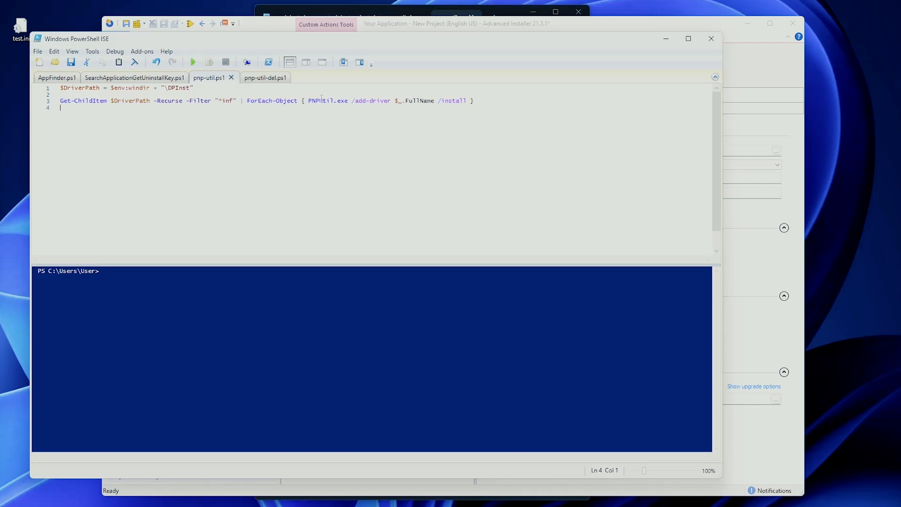
- Review pnp-util-del.ps1, checking the HP.inf driver path, the pnputil /delete-driver arguments and the Start-Process line
left_click(265, 78)
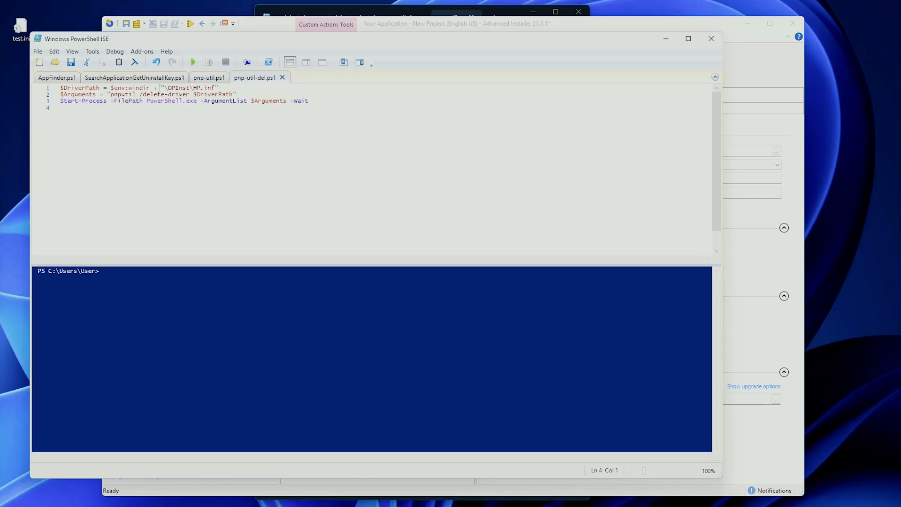
left_click_drag(148, 90, 235, 95)
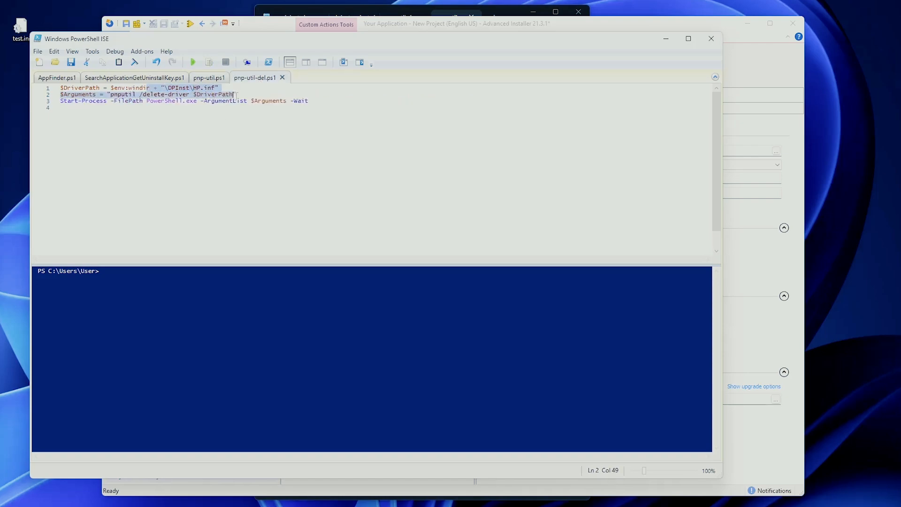
left_click(114, 101)
left_click_drag(69, 104, 272, 101)
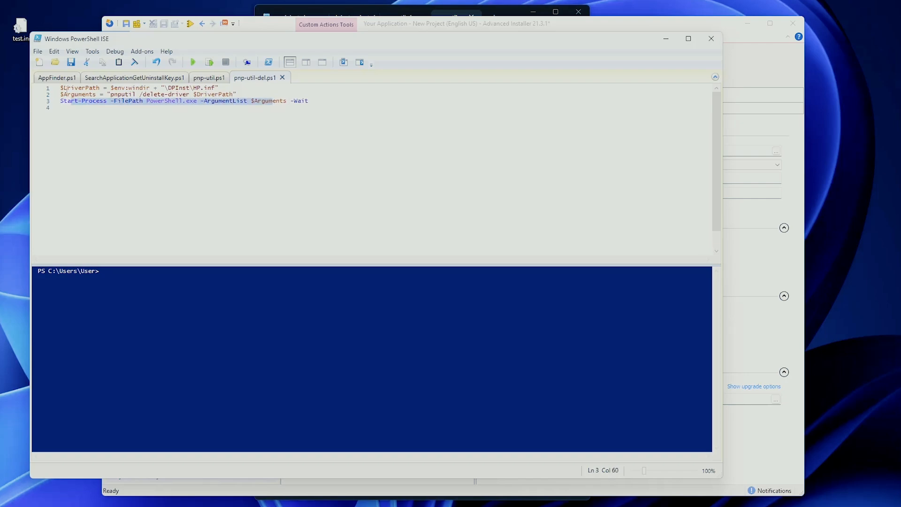
- Examine how the DriverPath and Arguments variables feed the Start-Process line and its -Wait switch in pnp-util-del.ps1
left_click_drag(66, 93, 160, 88)
left_click(216, 94)
left_click(294, 101)
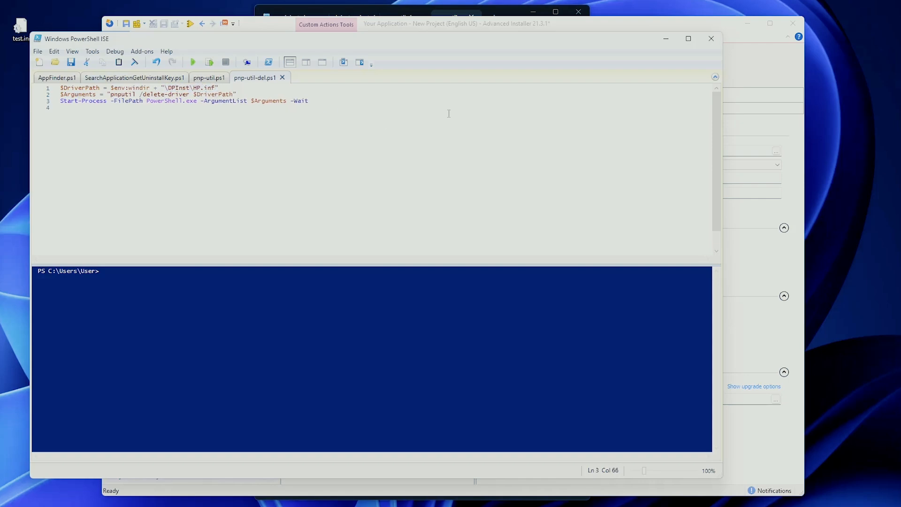
- Switch to Advanced Installer and add a Run PowerShell script file custom action with pnp-util.ps1 from the Desktop as its attached script
left_click(749, 66)
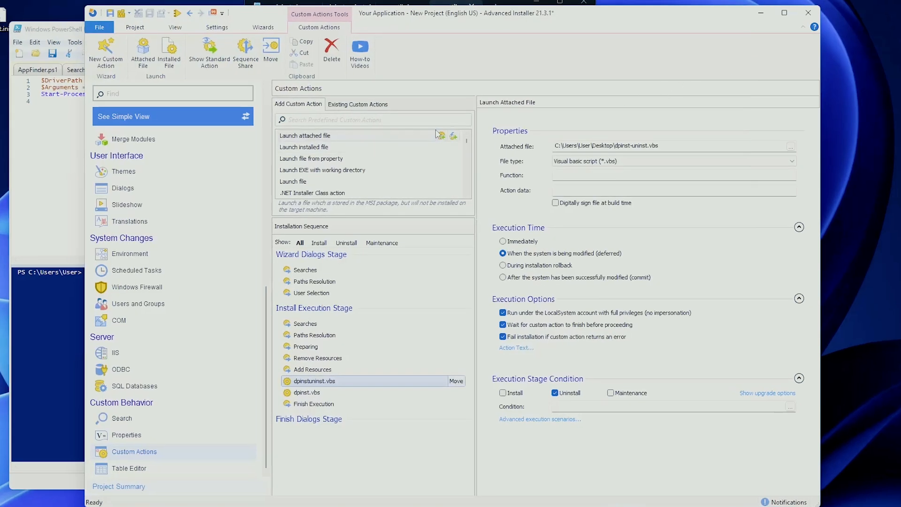
left_click(352, 116)
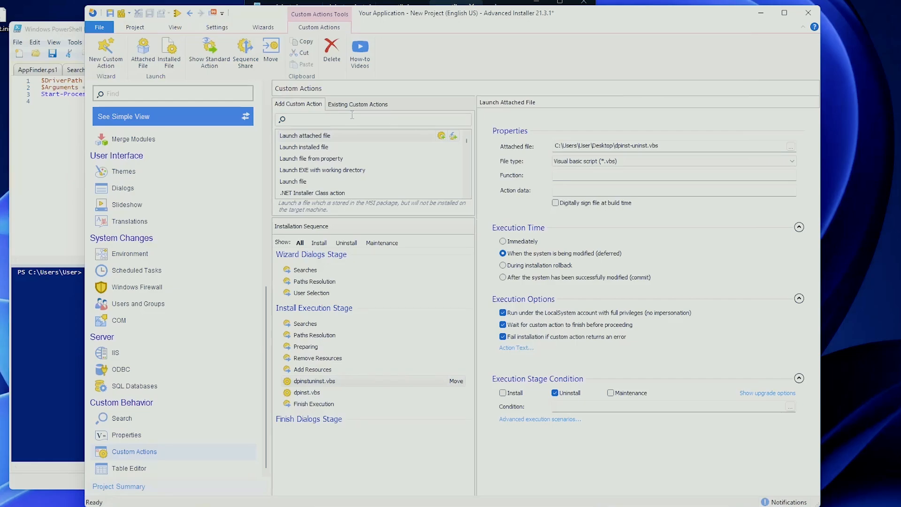
type("powert")
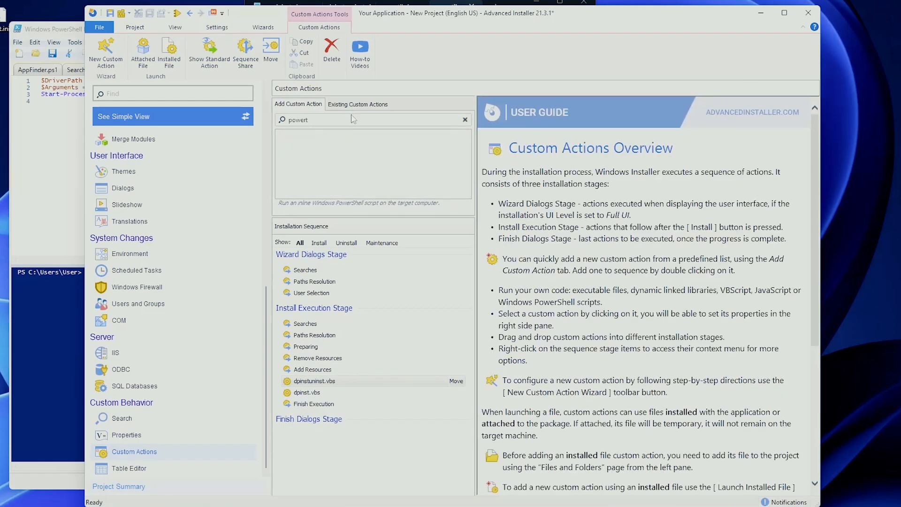
key("BackSpace")
double_click(340, 146)
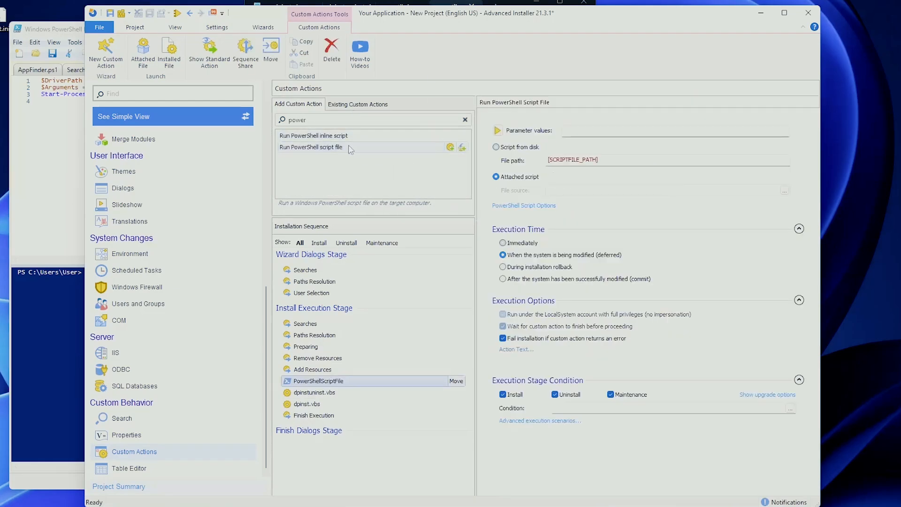
left_click(515, 178)
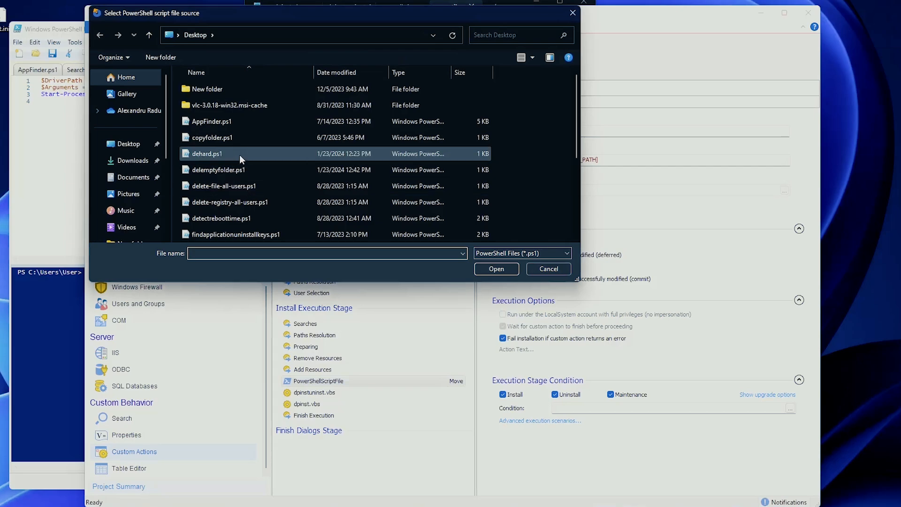
scroll(250, 162, "down", 3)
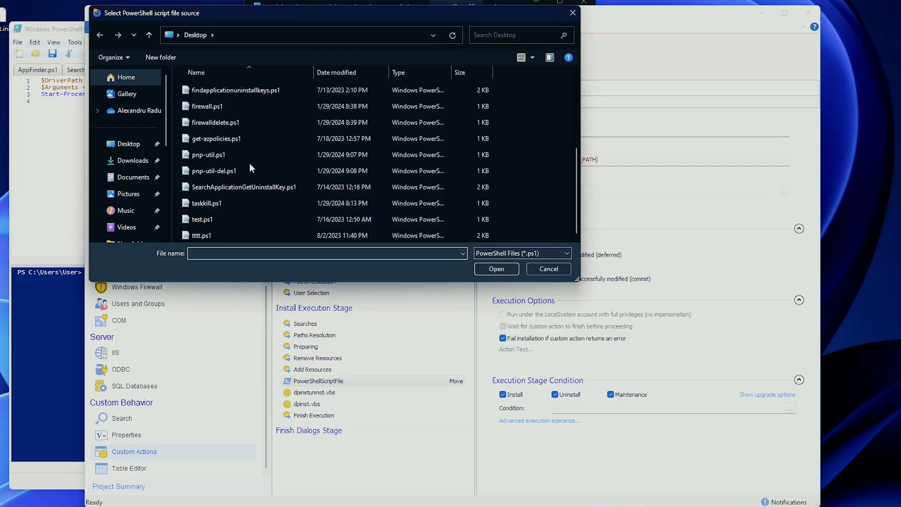
double_click(220, 160)
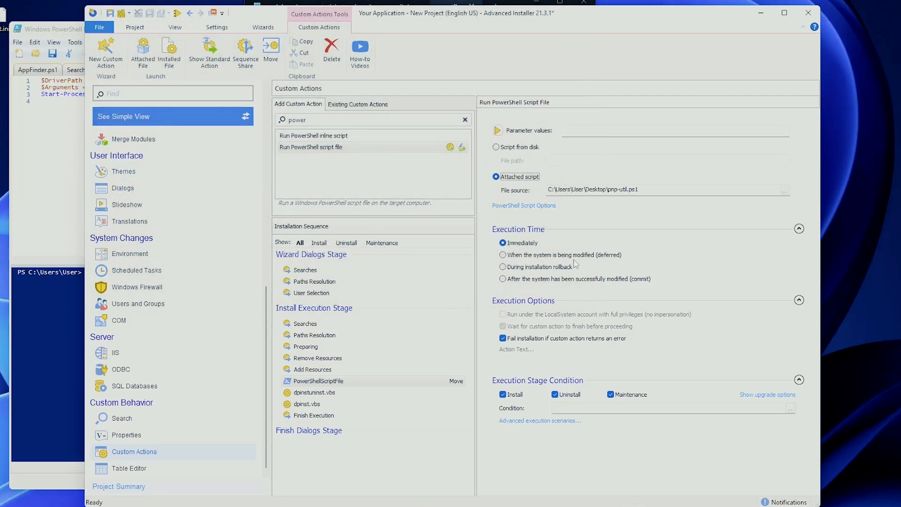
- Set the pnp-util.ps1 action to deferred execution under the LocalSystem account with full privileges, running only on install
left_click(569, 255)
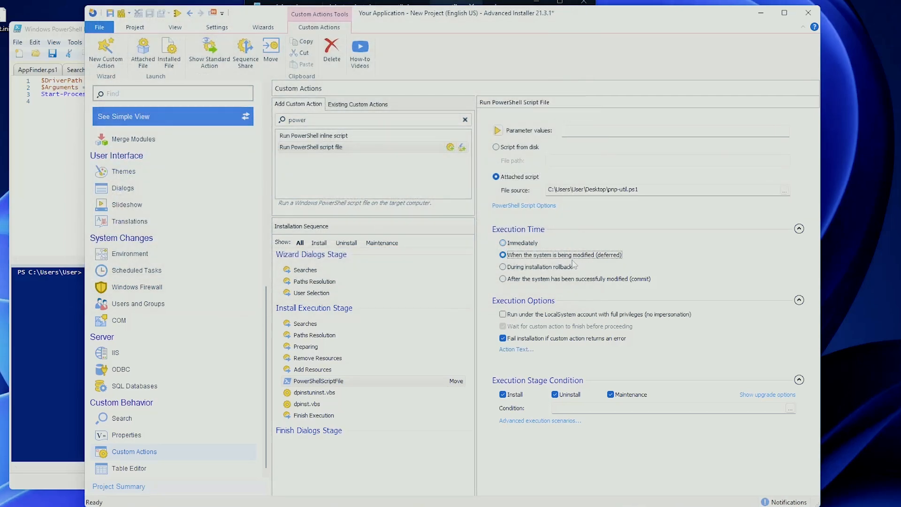
left_click(503, 315)
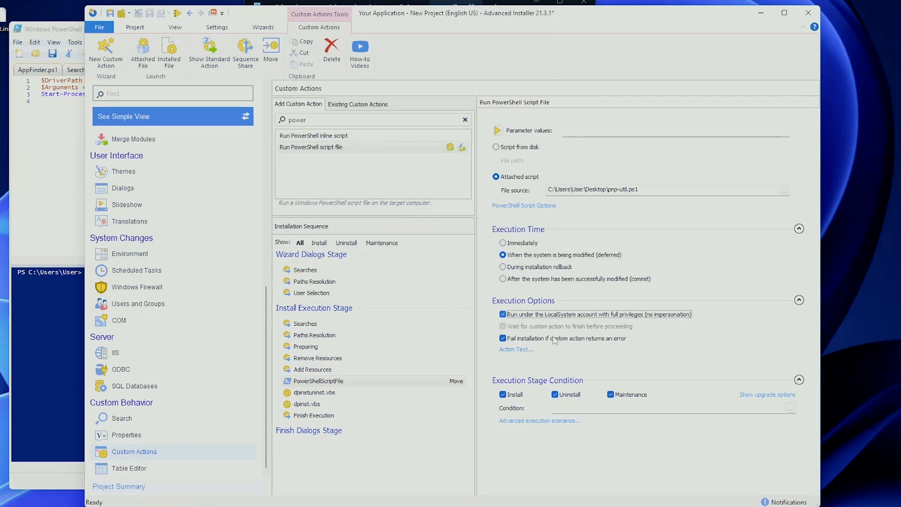
left_click(556, 395)
left_click(611, 395)
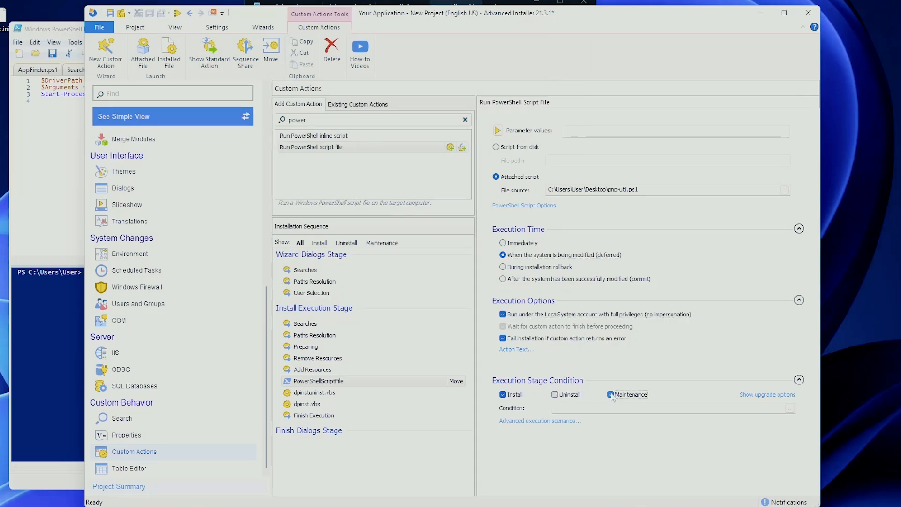
- Add a second Run PowerShell script file custom action with pnp-util-del.ps1 from the Desktop as its attached script
double_click(336, 151)
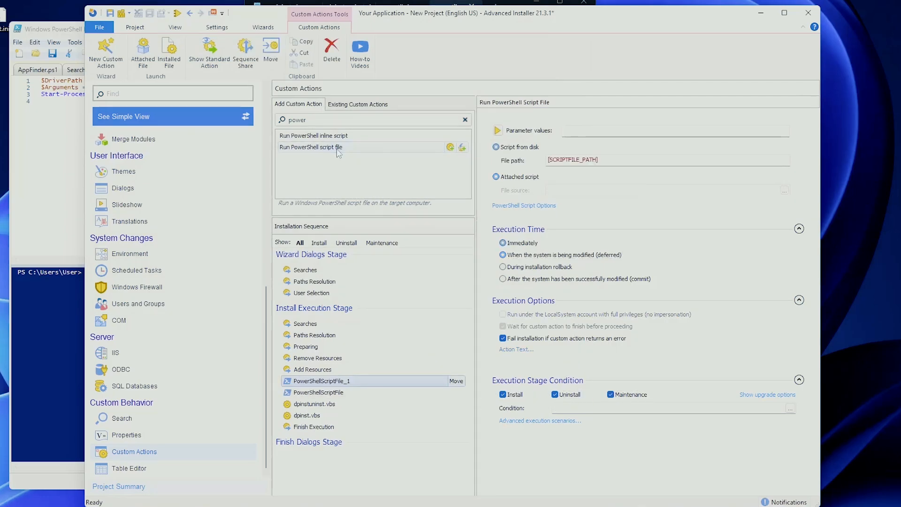
left_click(533, 178)
scroll(315, 186, "down", 3)
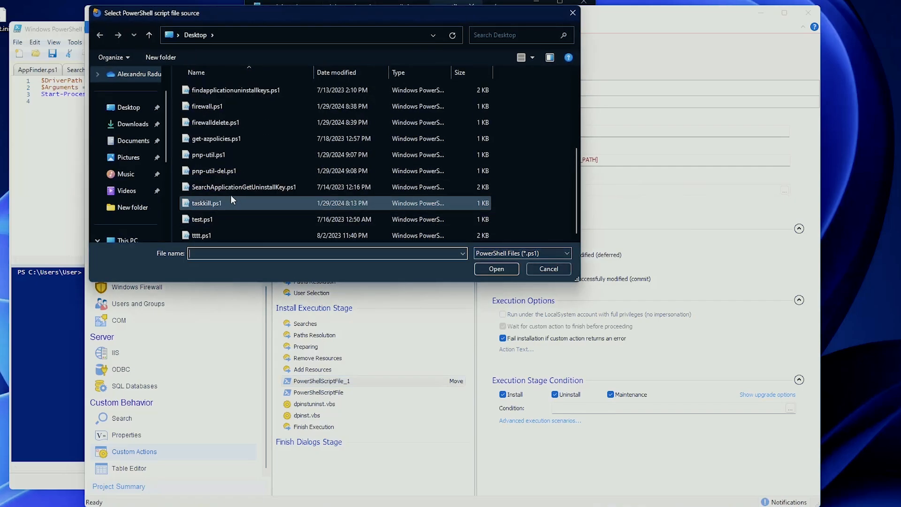
double_click(224, 169)
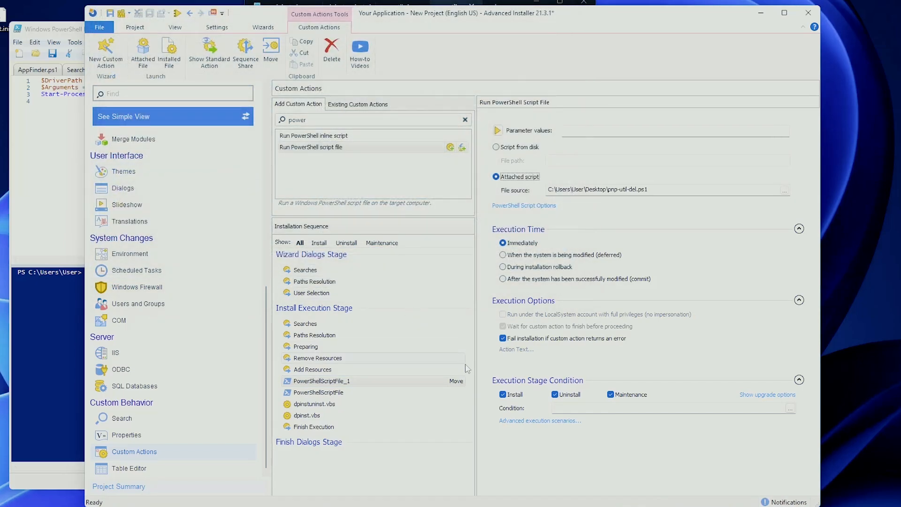
- Set the pnp-util-del.ps1 action to deferred execution under the LocalSystem account with full privileges, running only on uninstall
left_click(533, 256)
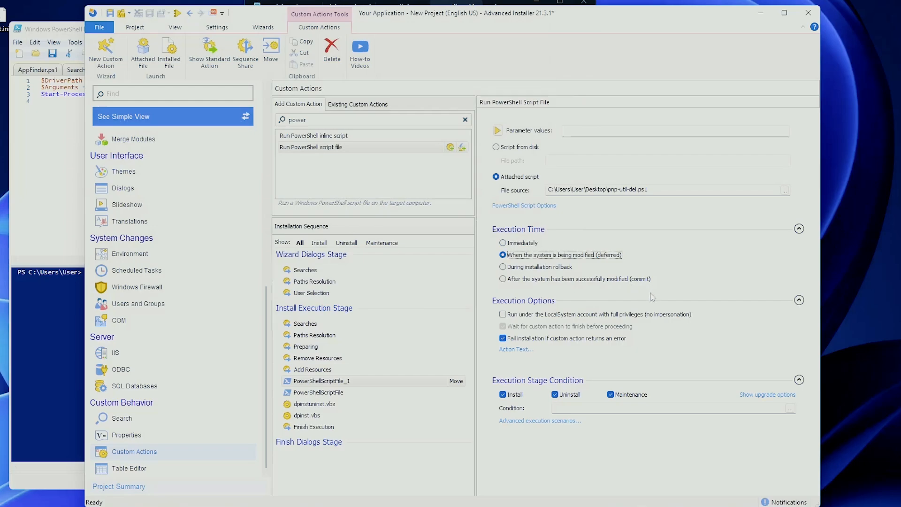
left_click(559, 317)
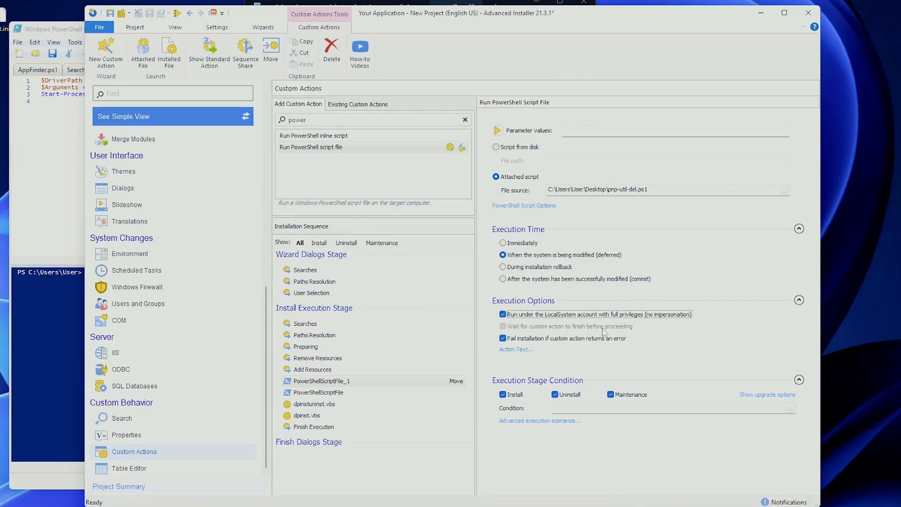
left_click(613, 395)
left_click(514, 398)
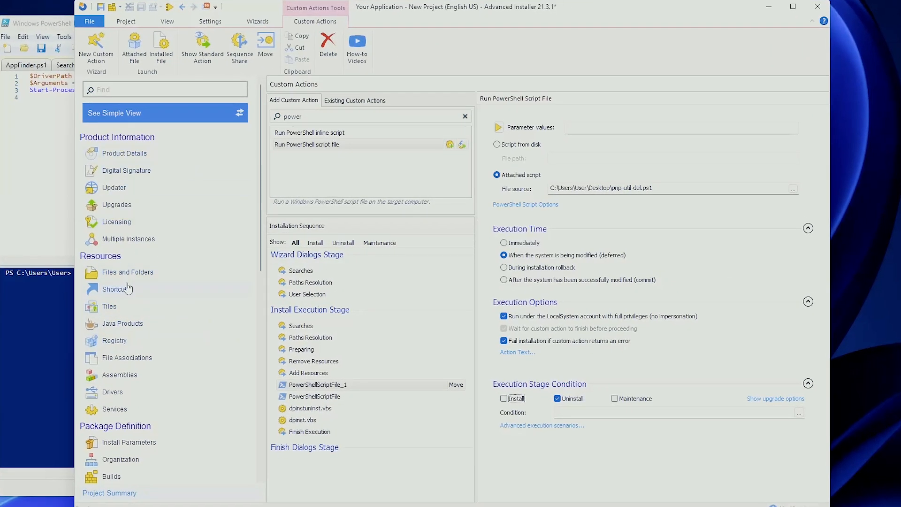
- Check the project's DPInst folder files and add HP.inf from that folder as a driver package
left_click(139, 273)
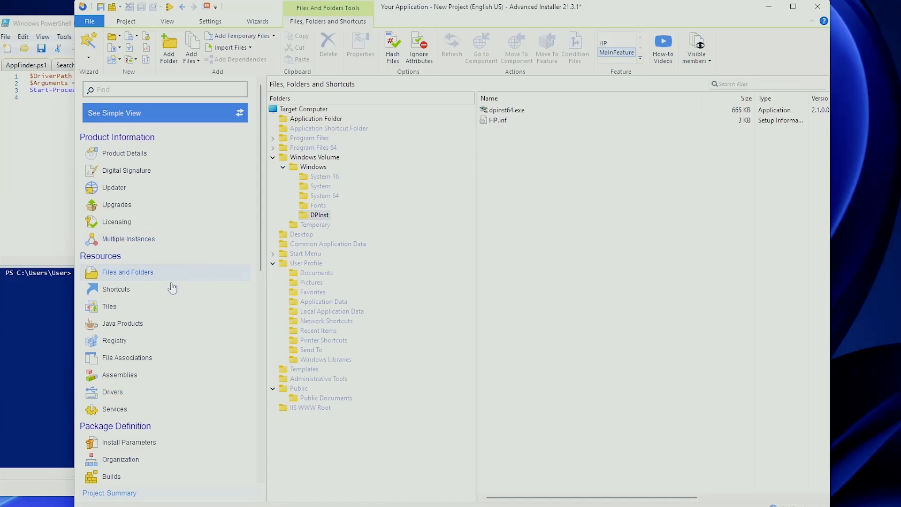
left_click(134, 400)
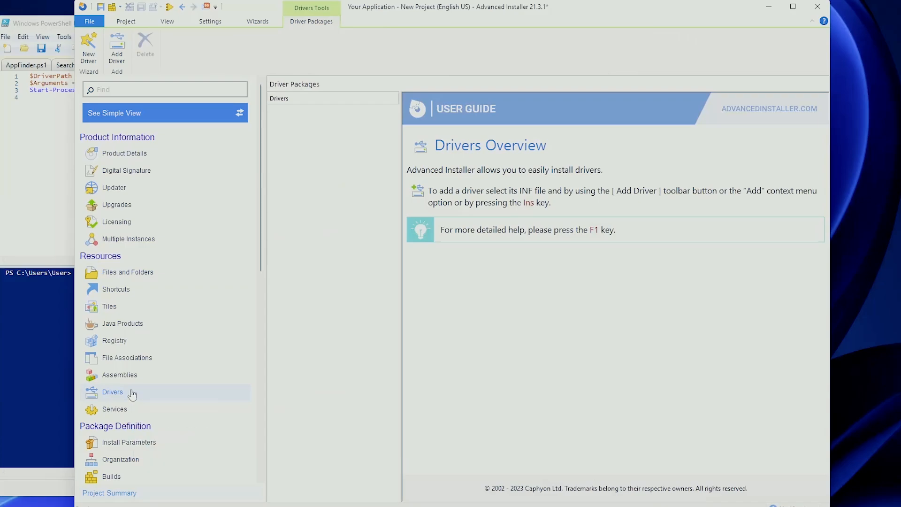
left_click(116, 54)
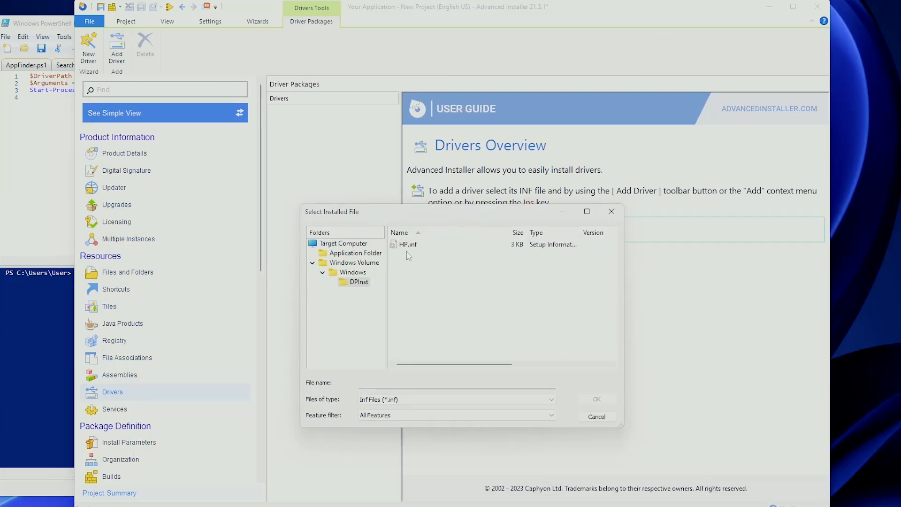
double_click(408, 245)
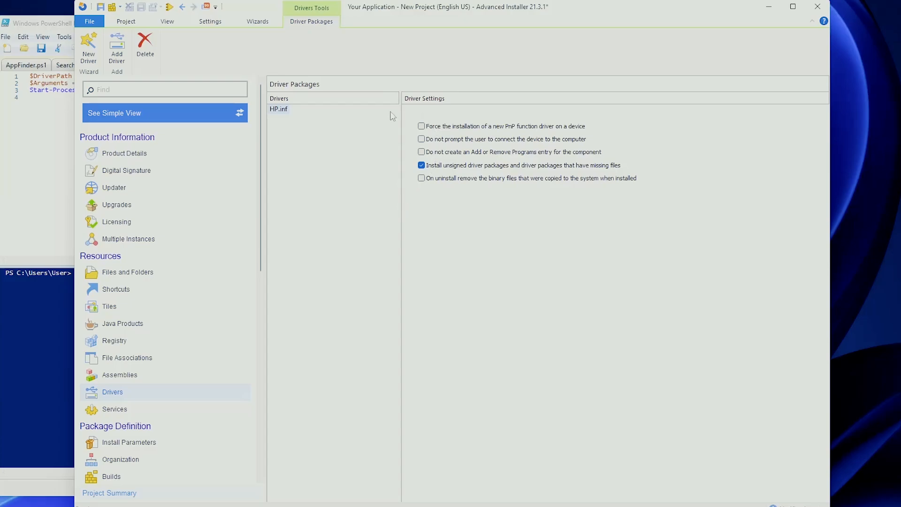
- For HP.inf, force new PnP driver installation, suppress the device connection prompt and Add or Remove Programs entry, and remove copied binaries on uninstall
left_click(475, 127)
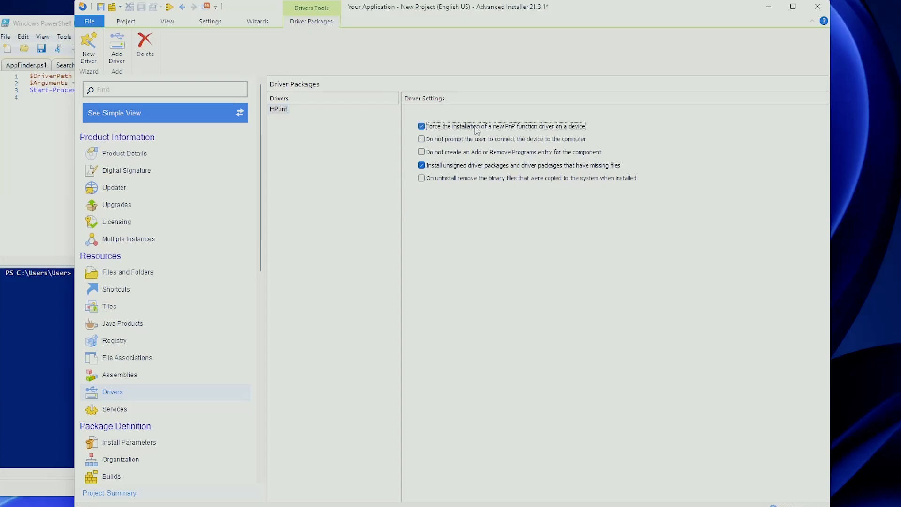
left_click(473, 141)
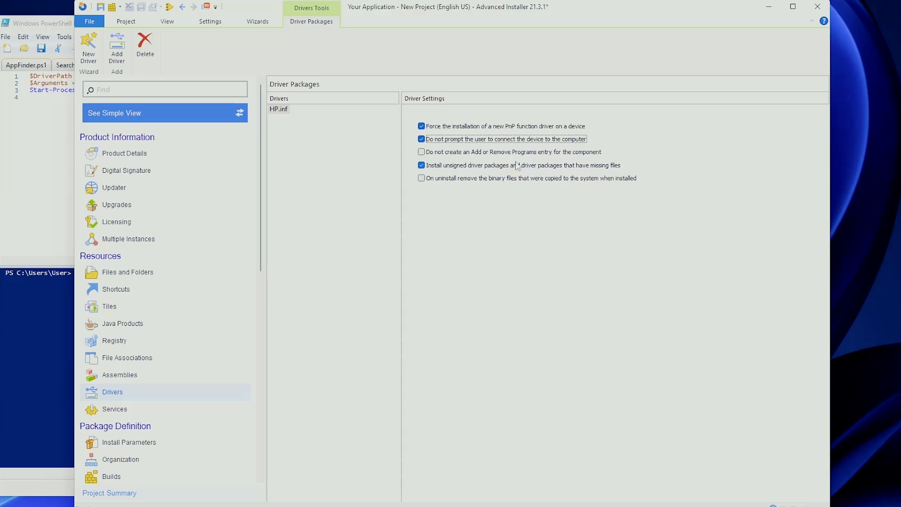
left_click(426, 153)
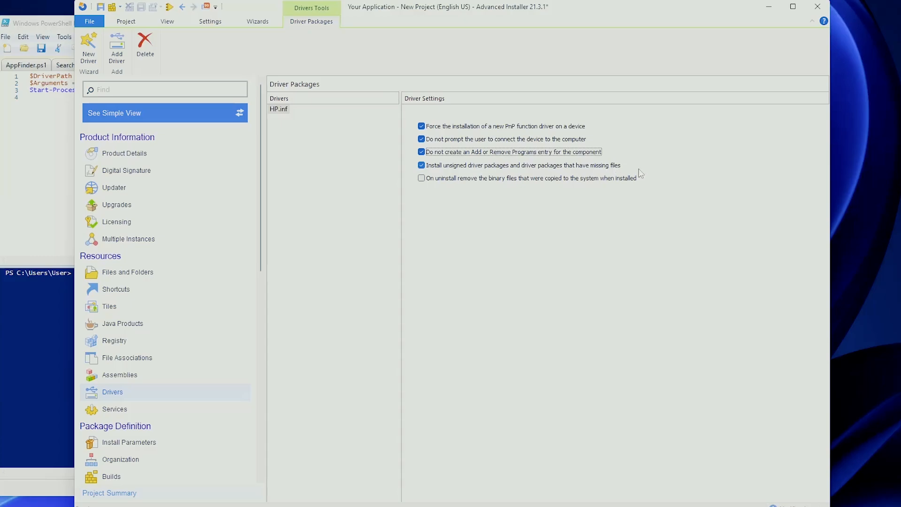
left_click(436, 180)
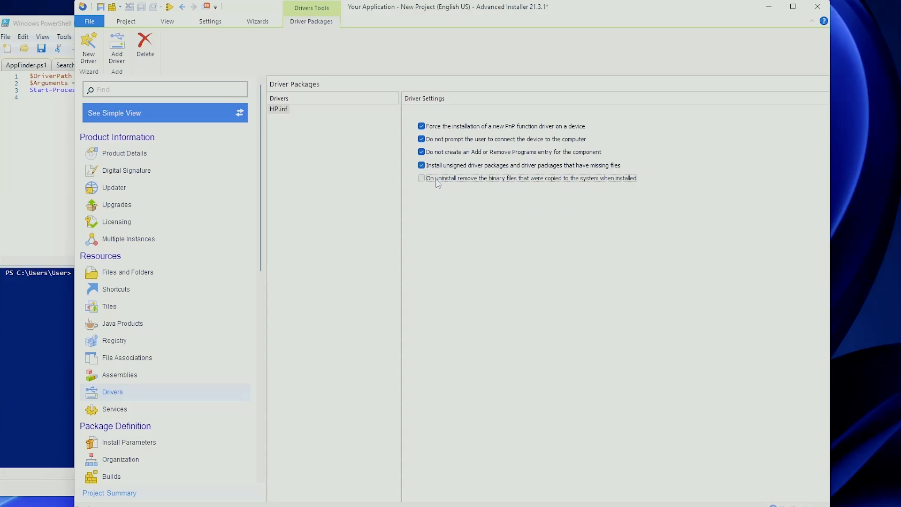